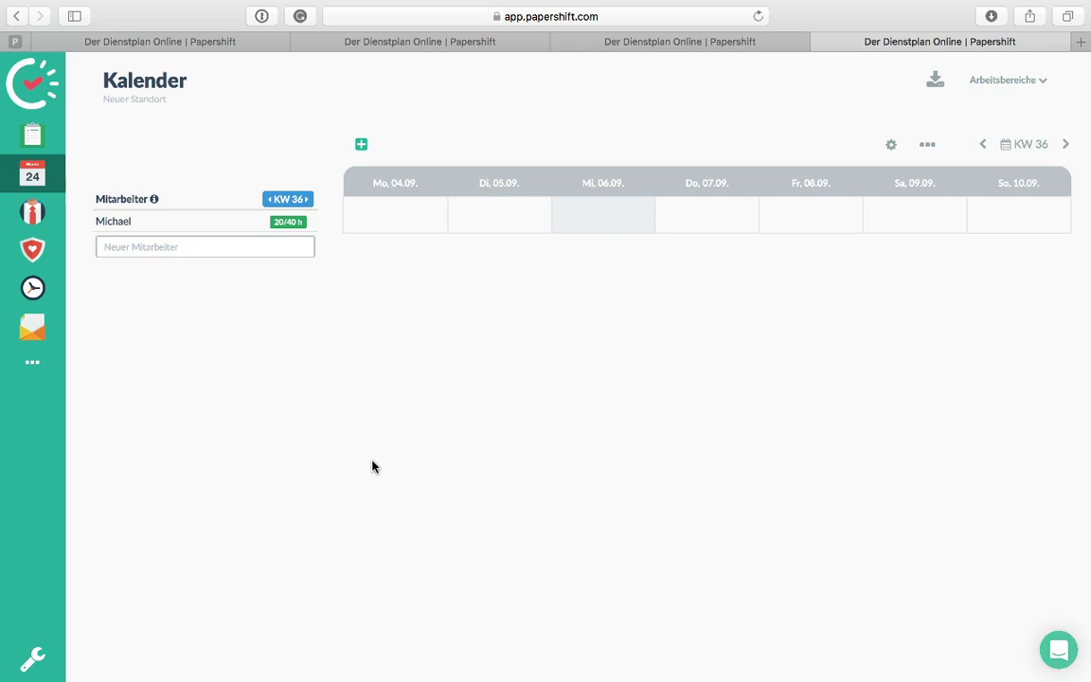
# Add the work areas Kasse, Leergut, Obst und Gemüse and MoPro to the calendar.
pyautogui.click(1041, 87)
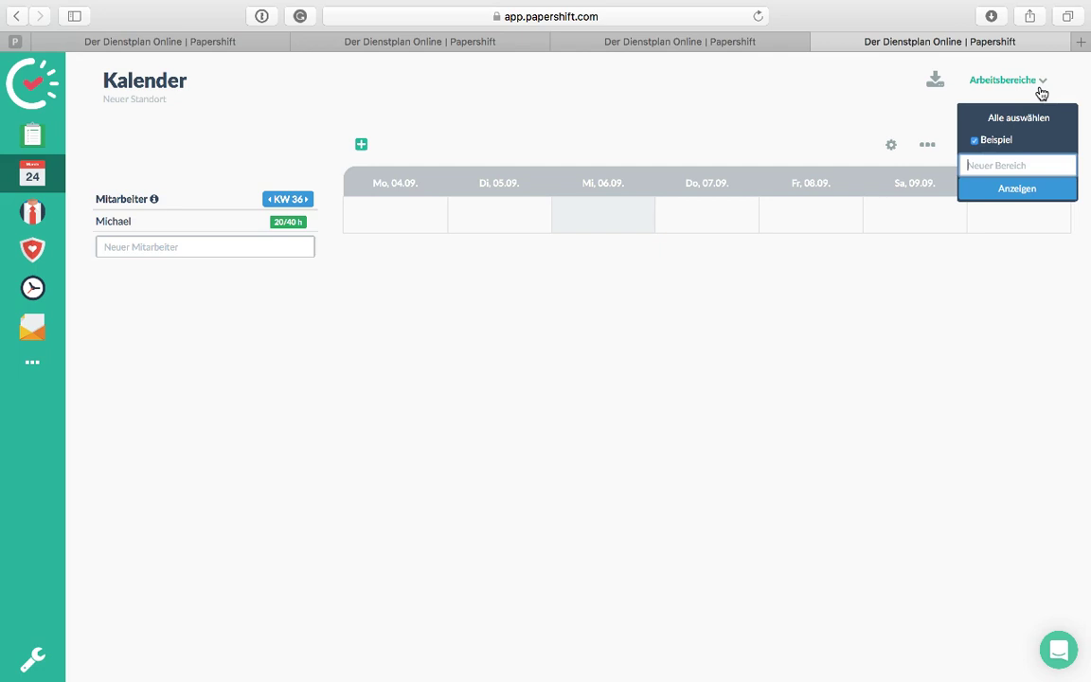
pyautogui.write('Kasse')
pyautogui.press('Return')
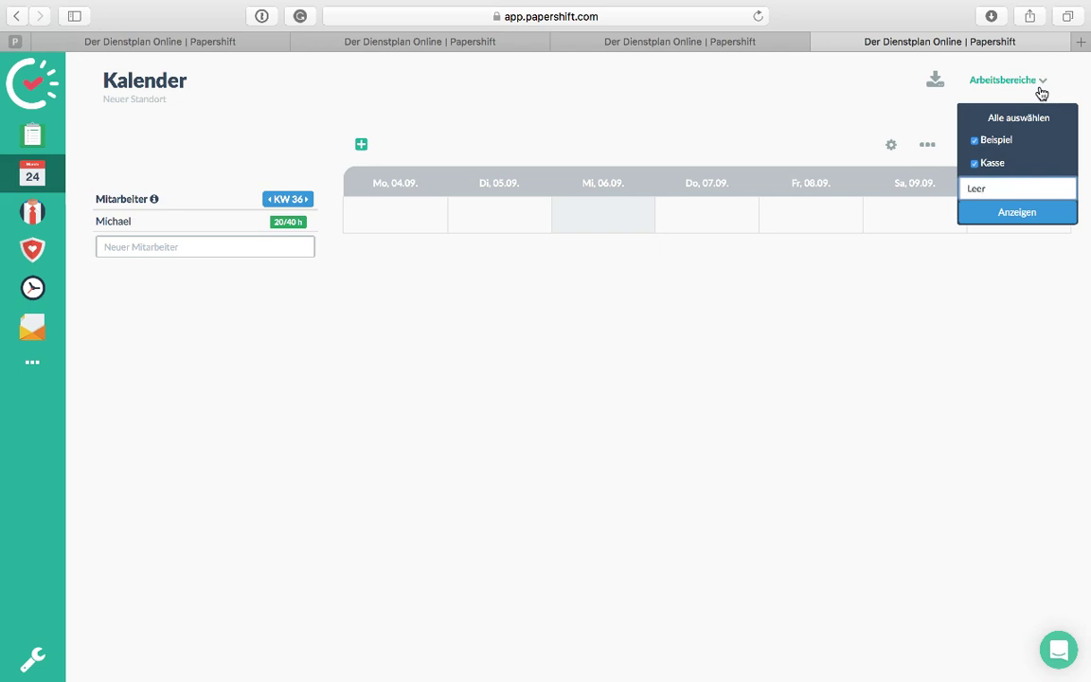
pyautogui.press('Return')
pyautogui.write('Obst und Gemüs')
pyautogui.press('Return')
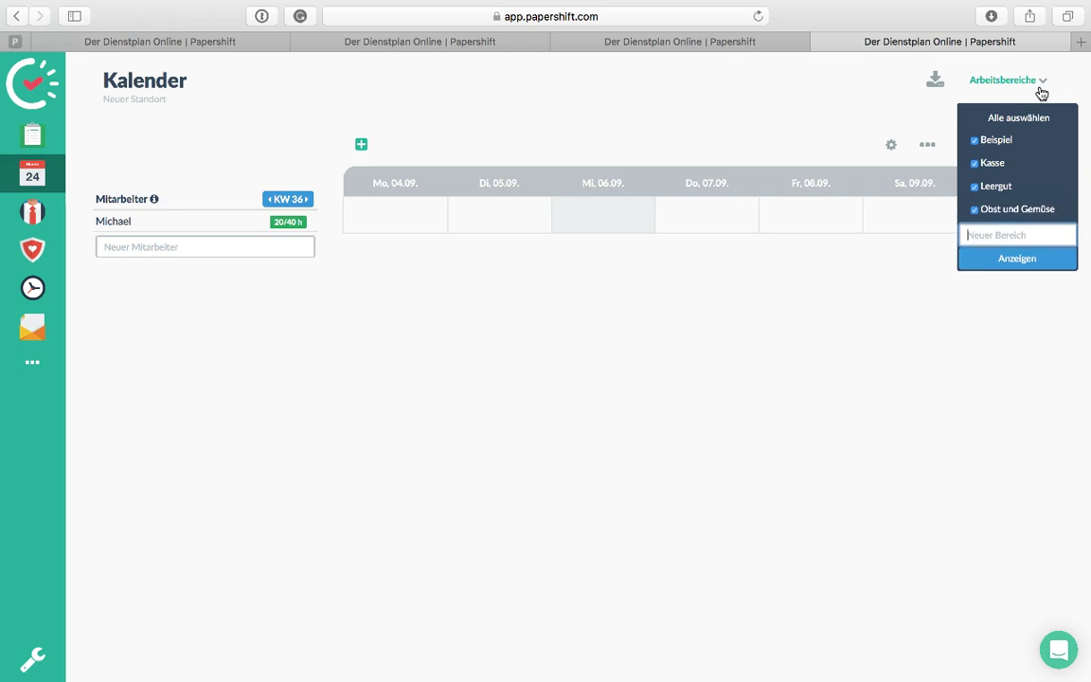
pyautogui.write('MoPro')
pyautogui.press('Return')
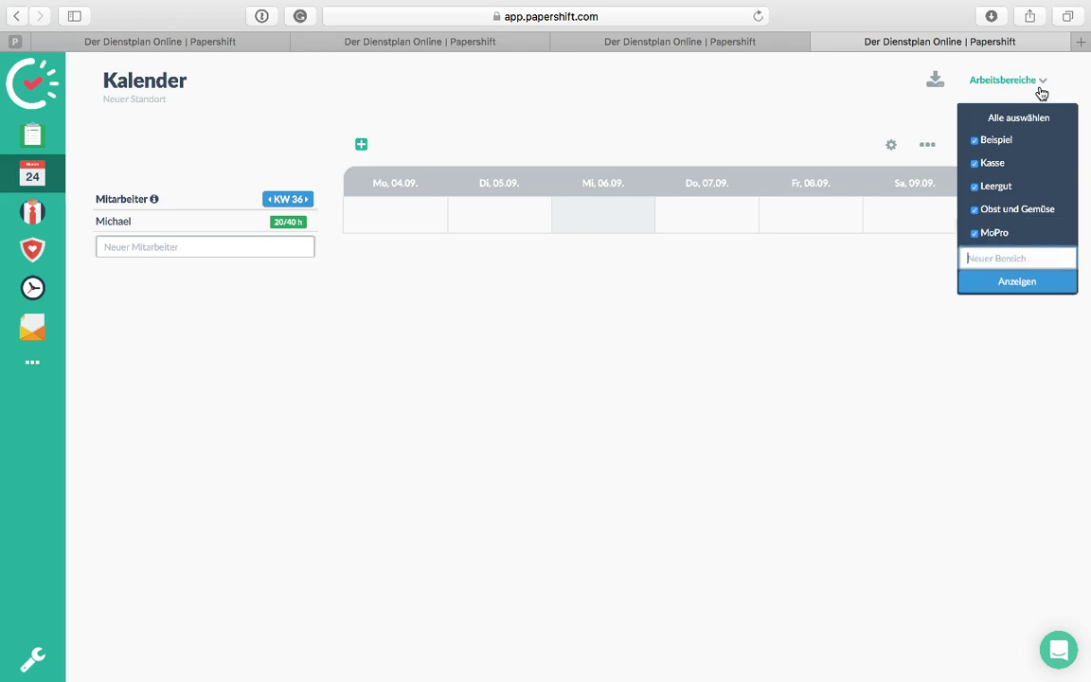
pyautogui.click(849, 347)
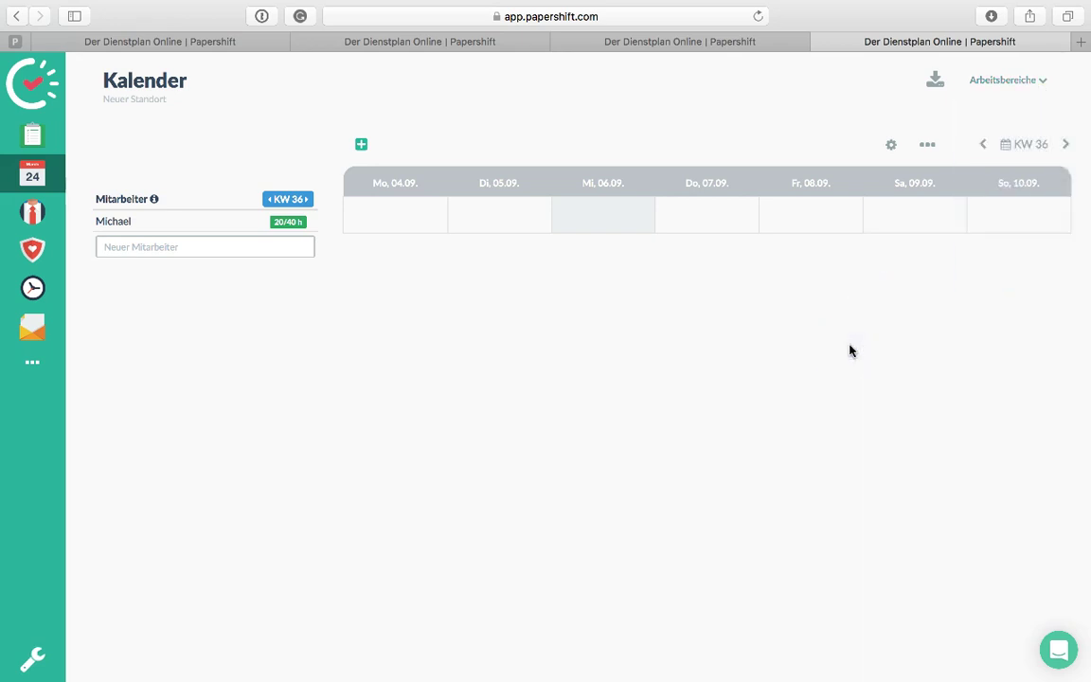
# Create a Kasse shift from 08:00 to 16:00 starting 04.09.2017, repeating weekly Monday to Friday, with at least 1 employee.
pyautogui.click(360, 147)
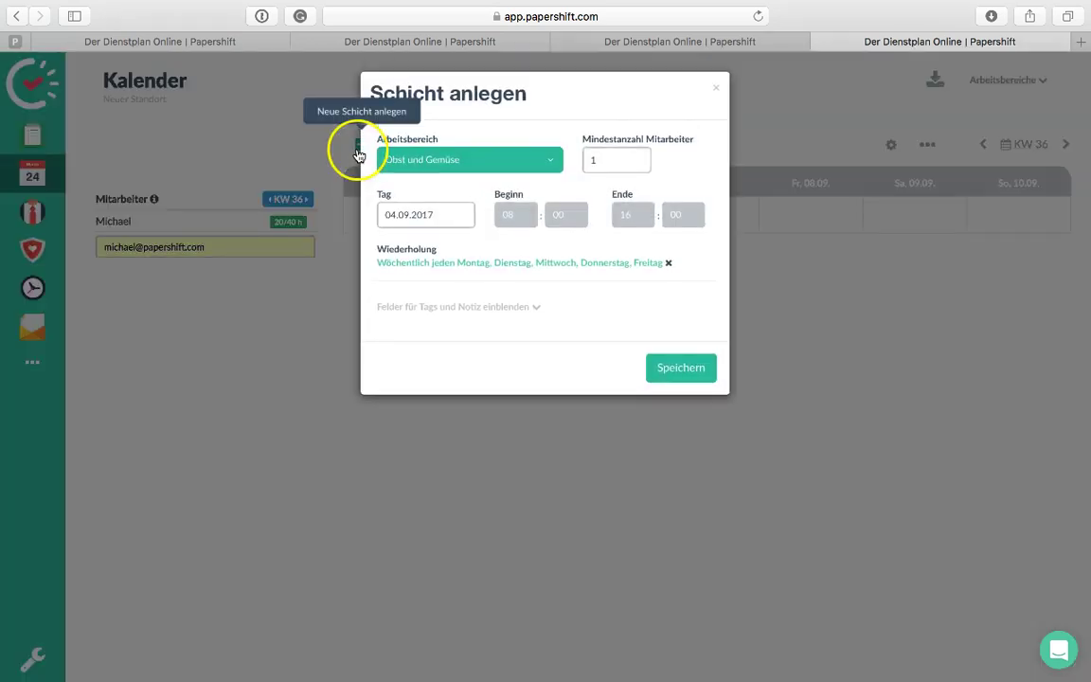
pyautogui.click(441, 166)
pyautogui.click(406, 115)
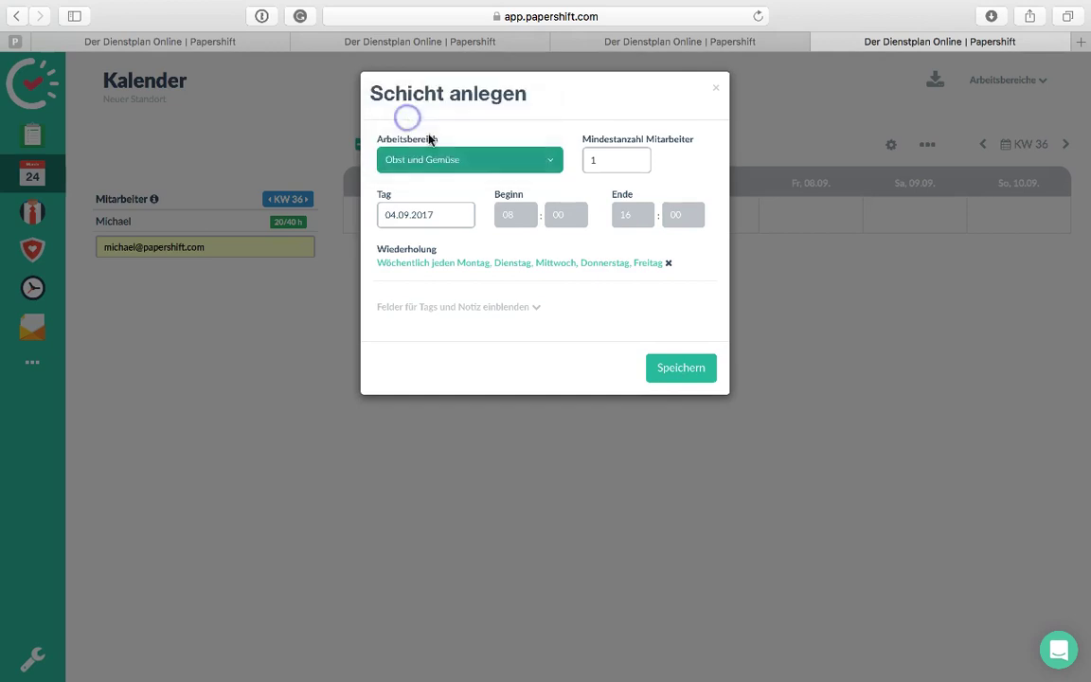
pyautogui.click(510, 226)
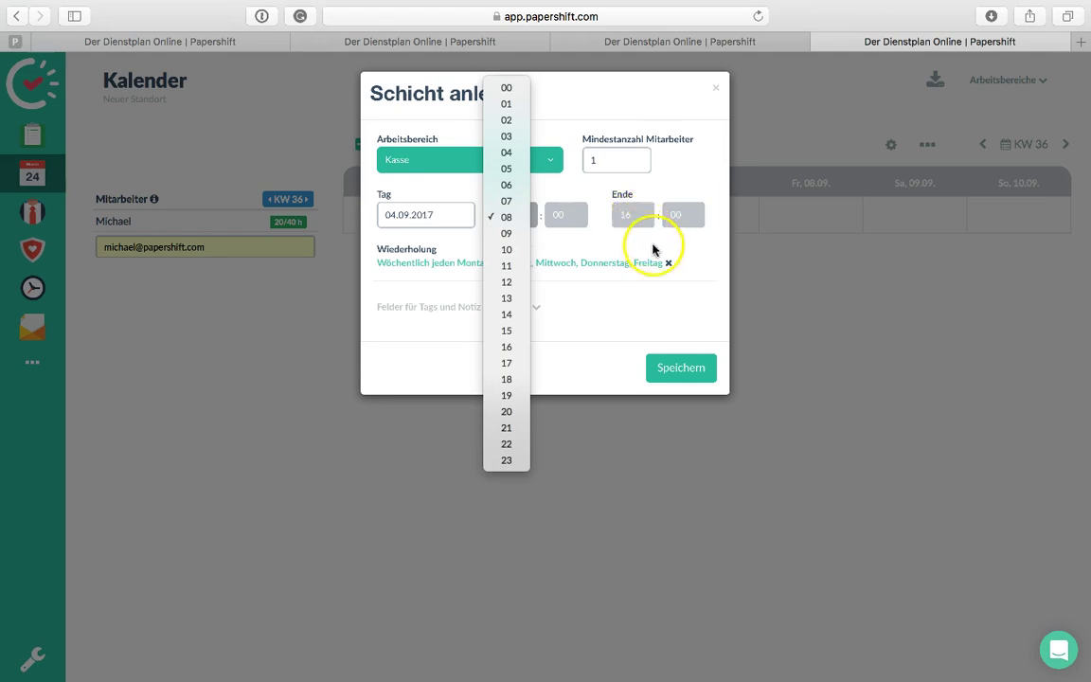
pyautogui.click(689, 252)
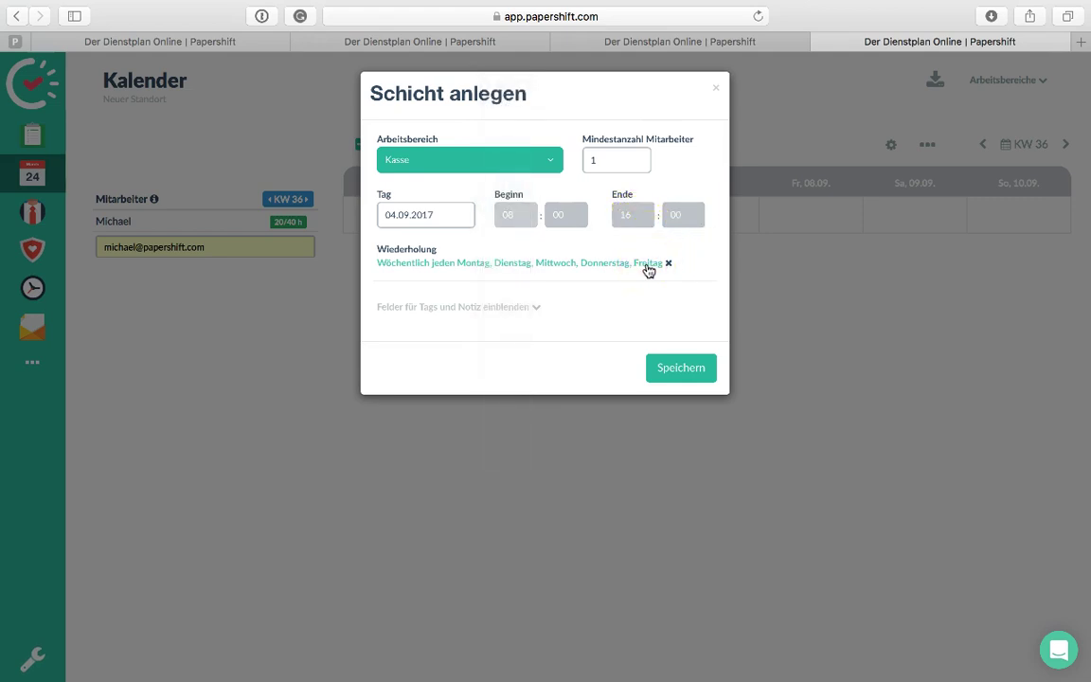
pyautogui.click(605, 166)
pyautogui.click(684, 366)
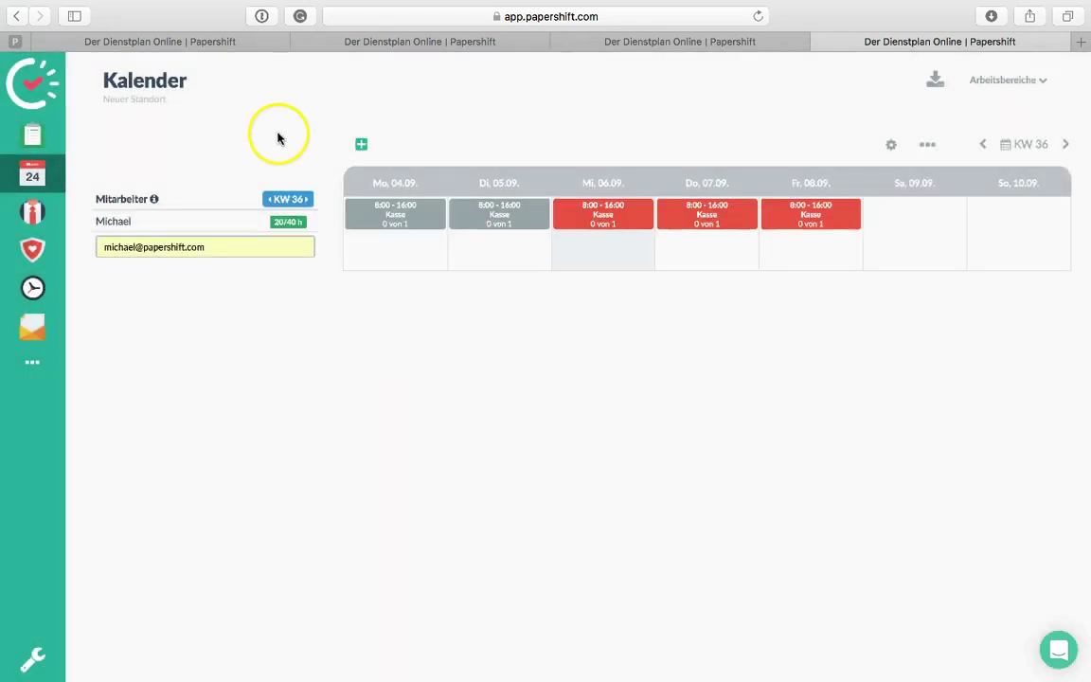
# Create a second Kasse shift from 12:00 to 20:00, repeating weekly Monday to Friday from 04.09.2017.
pyautogui.click(361, 152)
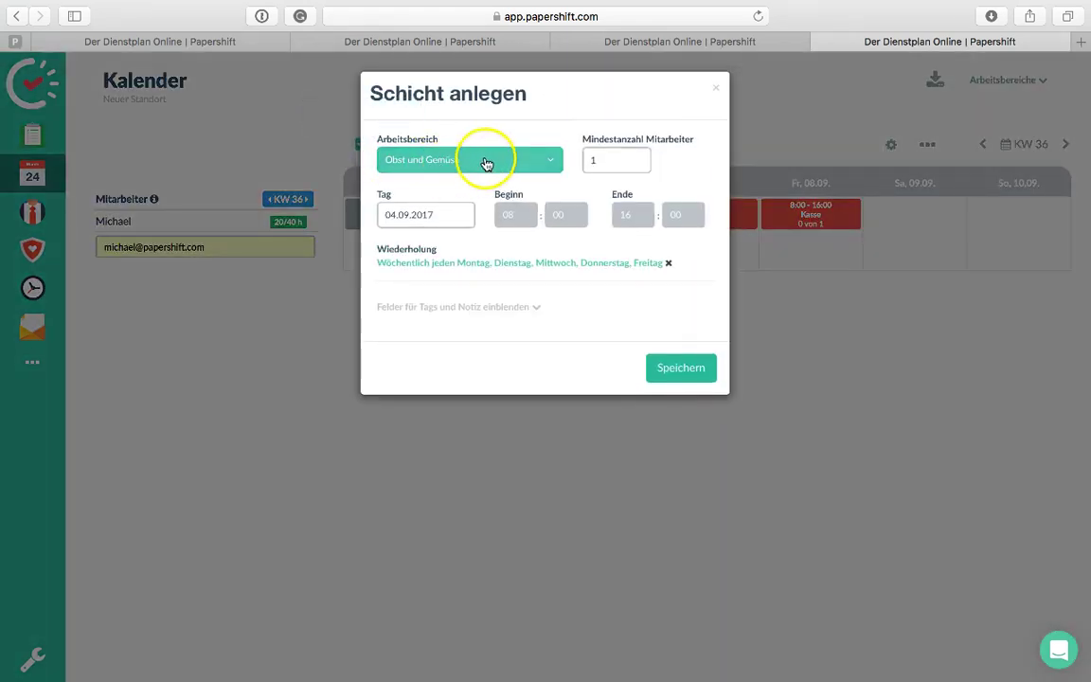
pyautogui.click(484, 162)
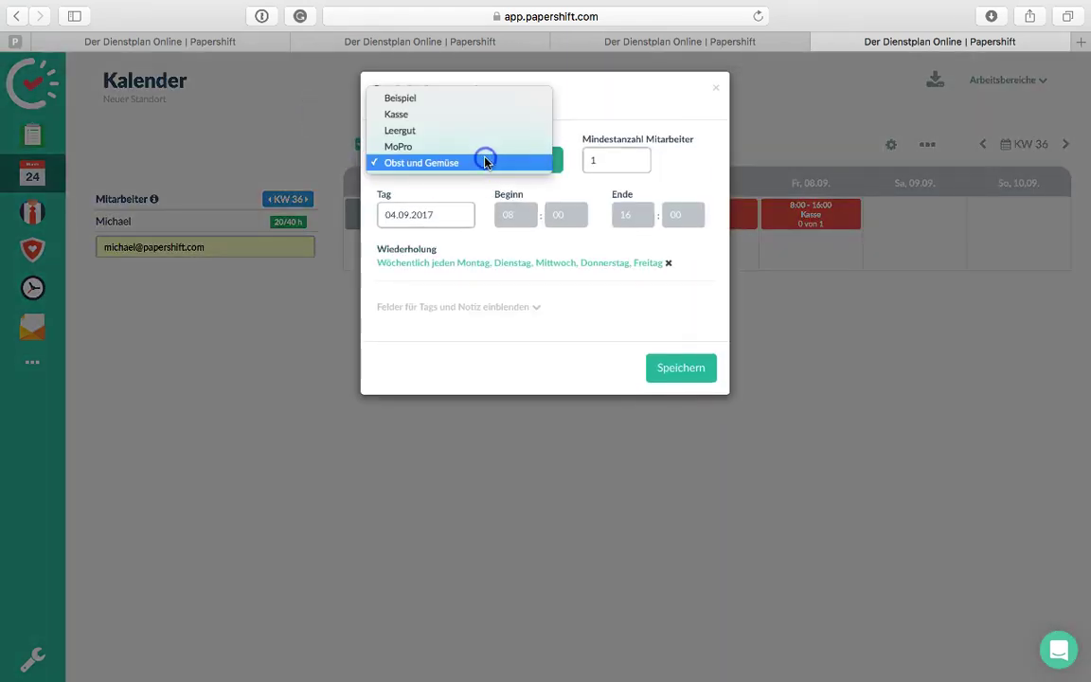
pyautogui.click(433, 114)
pyautogui.click(511, 223)
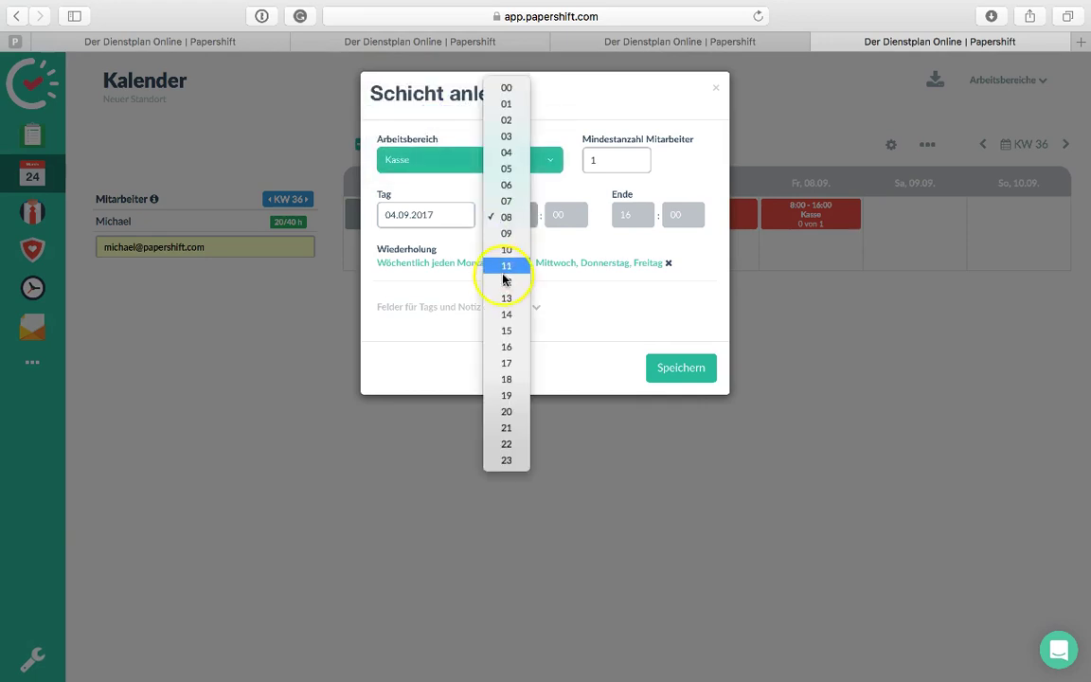
pyautogui.click(509, 287)
pyautogui.click(626, 222)
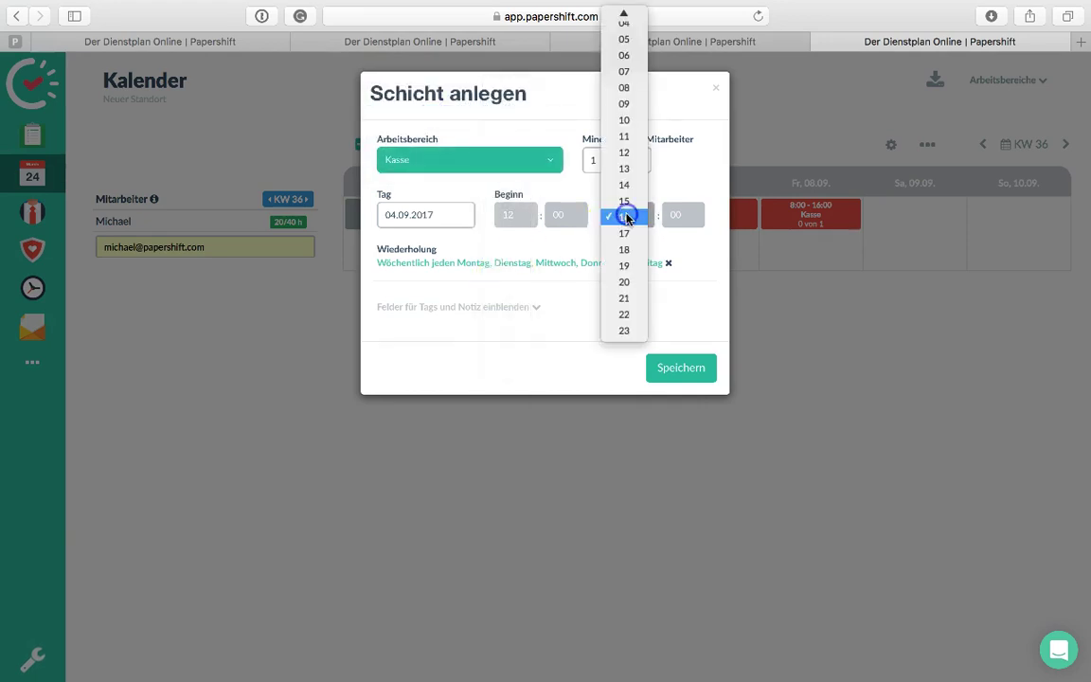
pyautogui.click(625, 284)
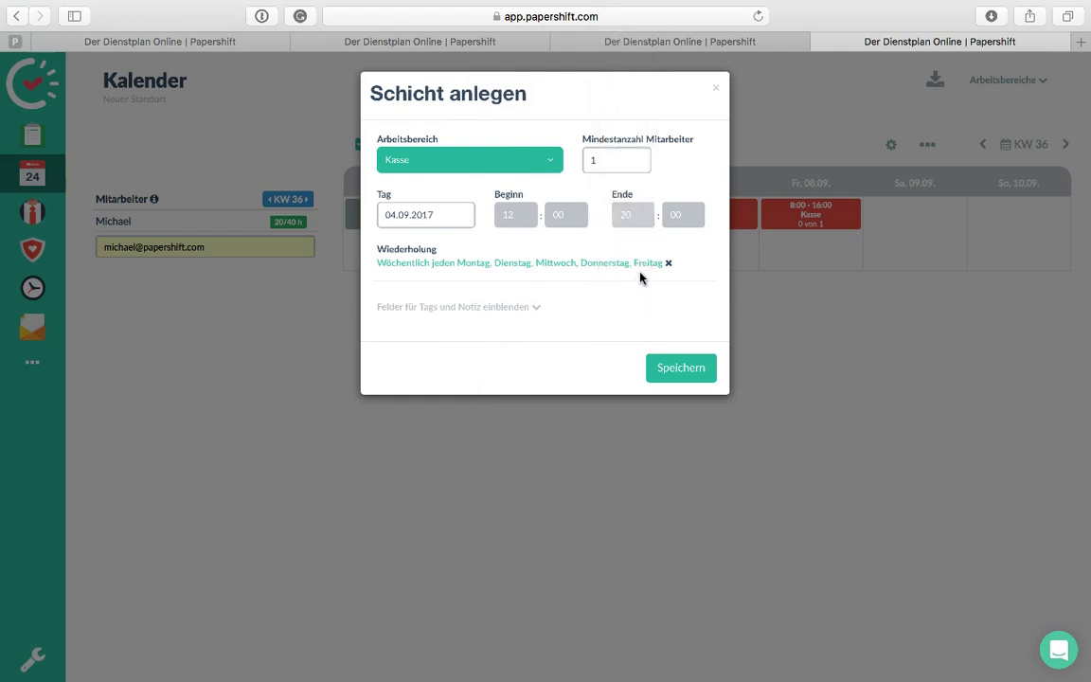
pyautogui.click(684, 368)
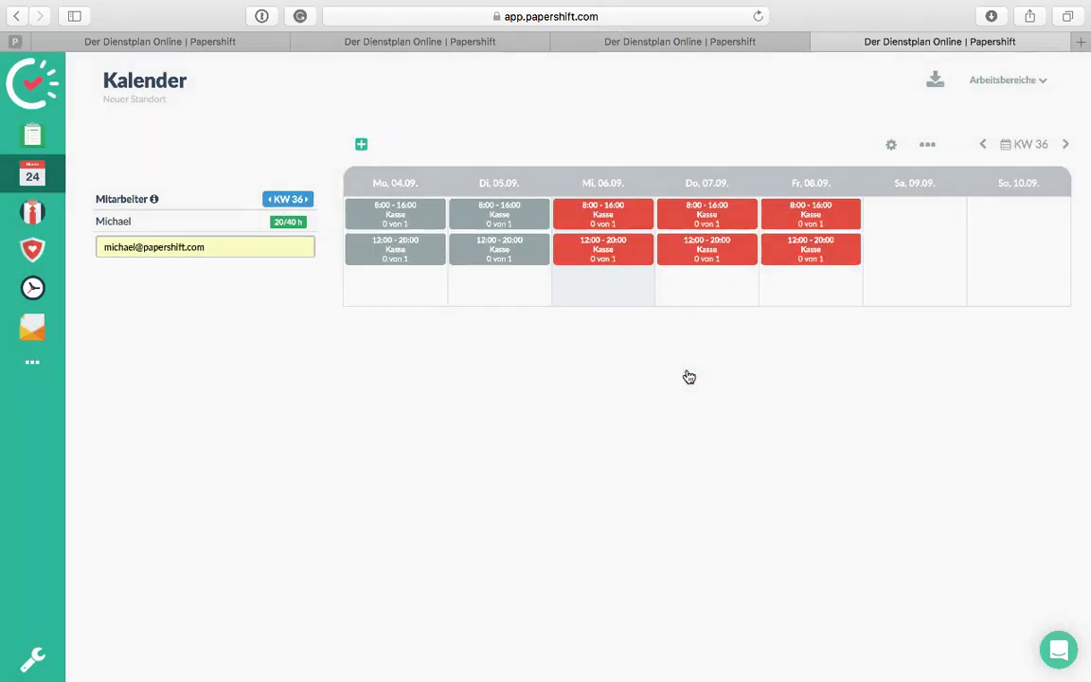
# Create a Leergut shift from 08:00 to 16:00, repeating weekly Monday to Friday from 04.09.2017.
pyautogui.click(361, 144)
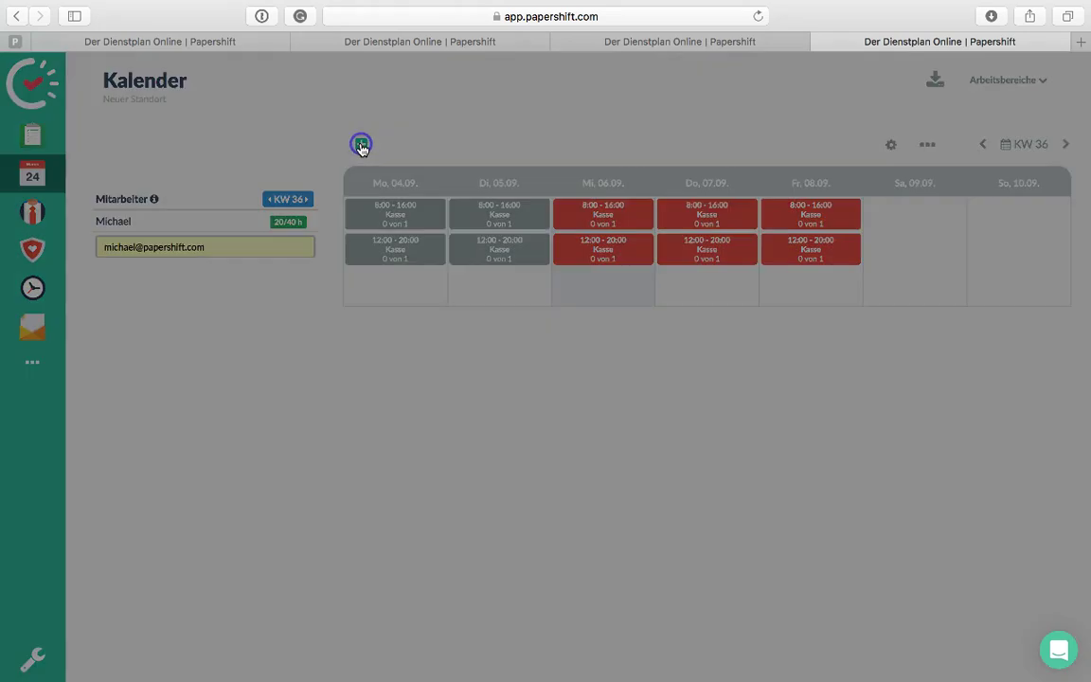
pyautogui.click(463, 163)
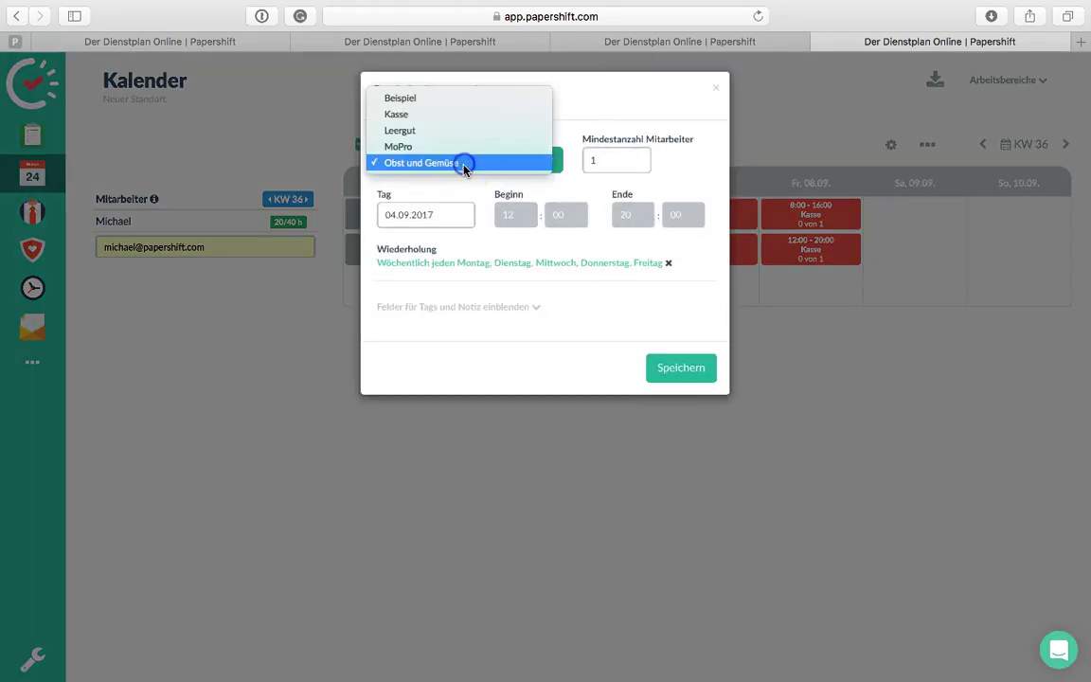
pyautogui.click(429, 128)
pyautogui.click(501, 217)
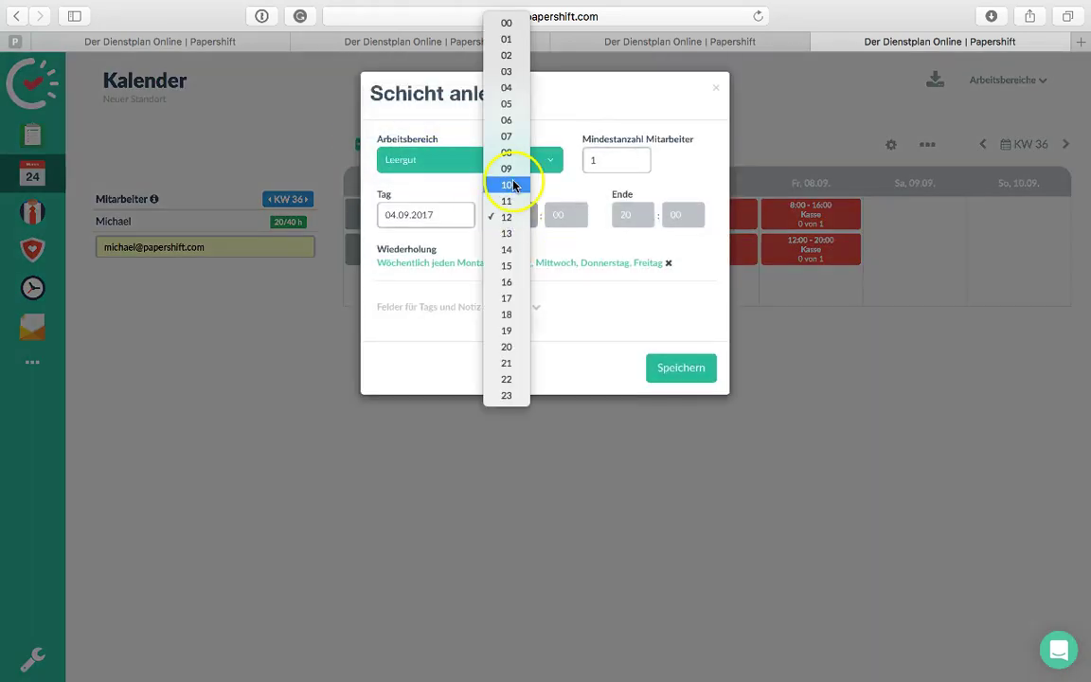
pyautogui.click(510, 152)
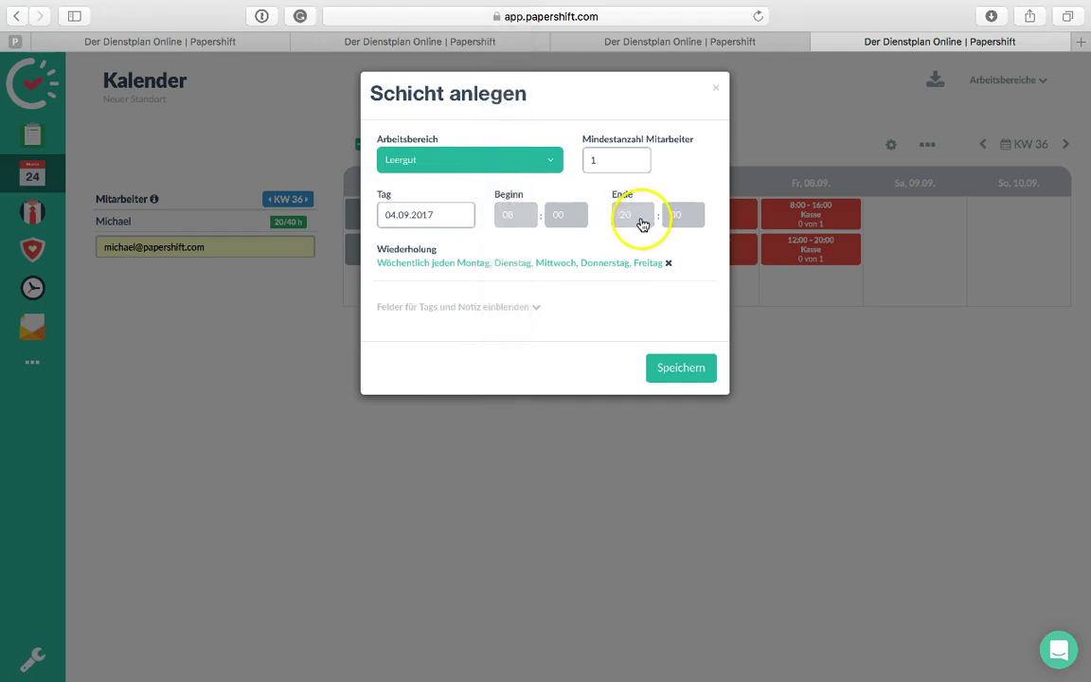
pyautogui.click(639, 224)
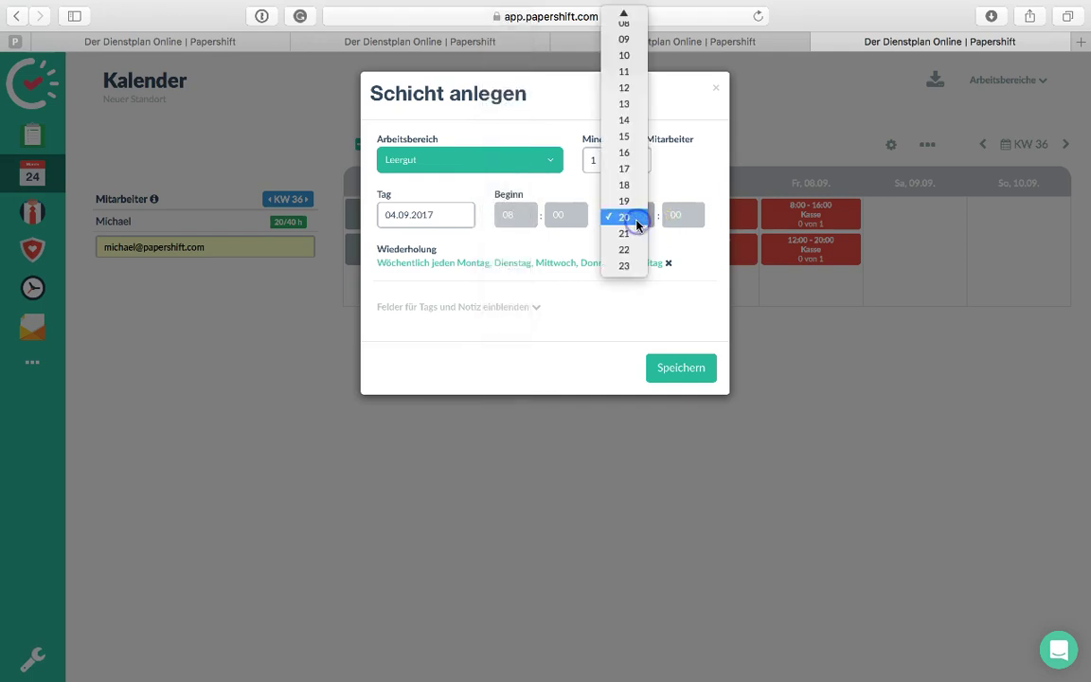
pyautogui.click(631, 155)
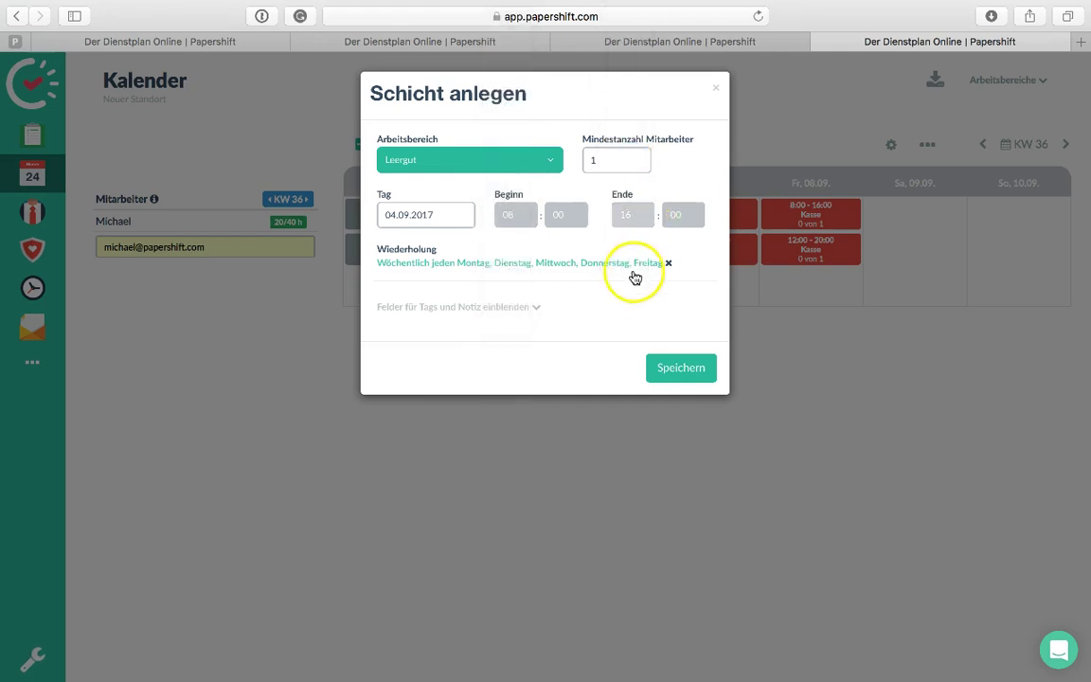
pyautogui.click(678, 370)
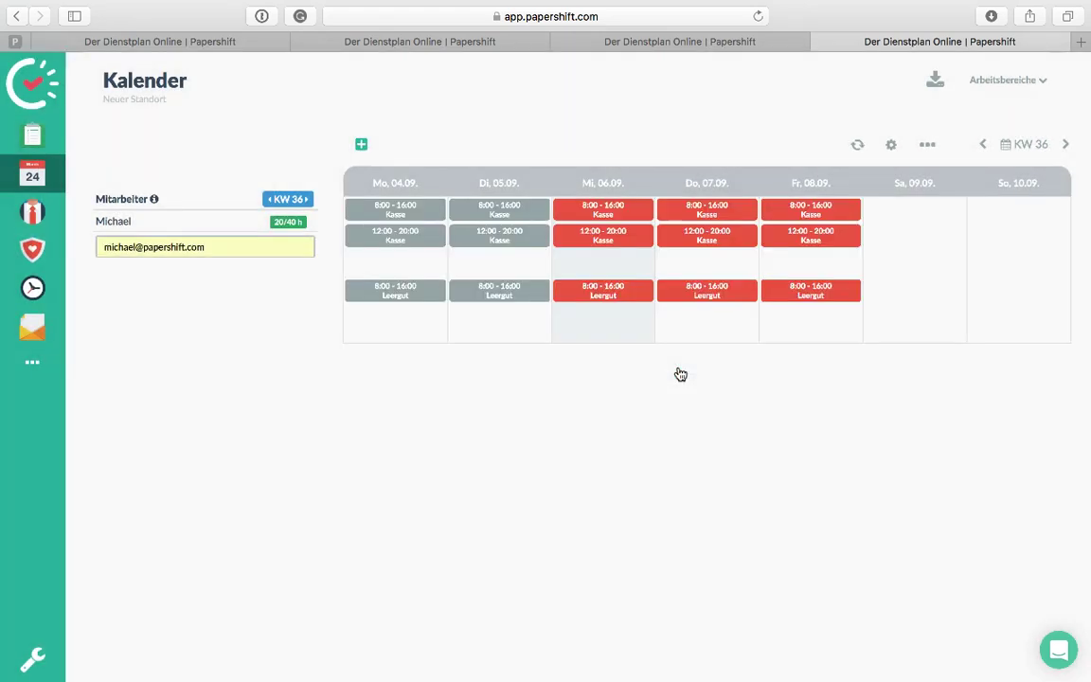
# Create a second Leergut shift from 12:00 to 20:00, repeating weekly Monday to Friday from 04.09.2017.
pyautogui.click(361, 144)
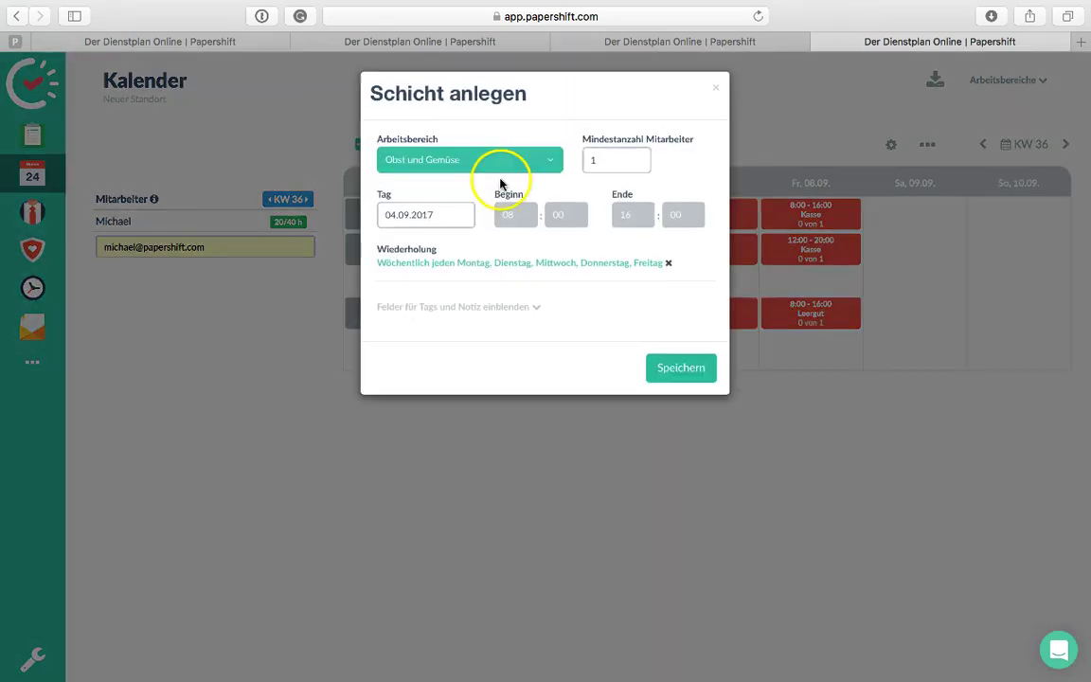
pyautogui.click(492, 178)
pyautogui.click(418, 131)
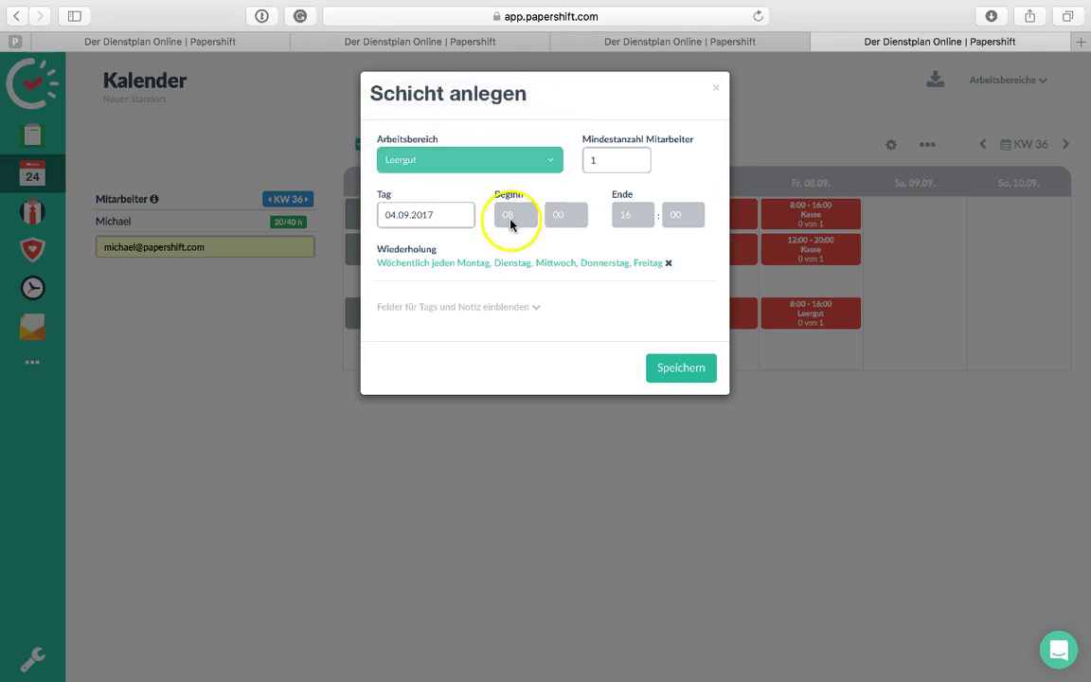
pyautogui.click(511, 221)
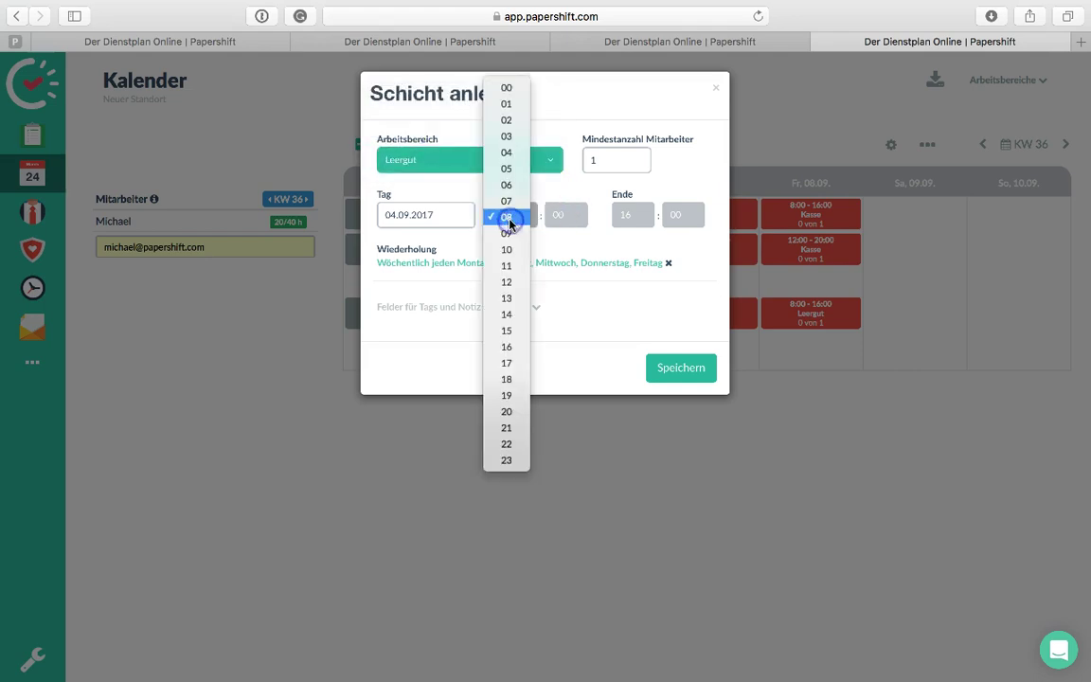
pyautogui.click(519, 282)
pyautogui.click(634, 221)
pyautogui.click(623, 282)
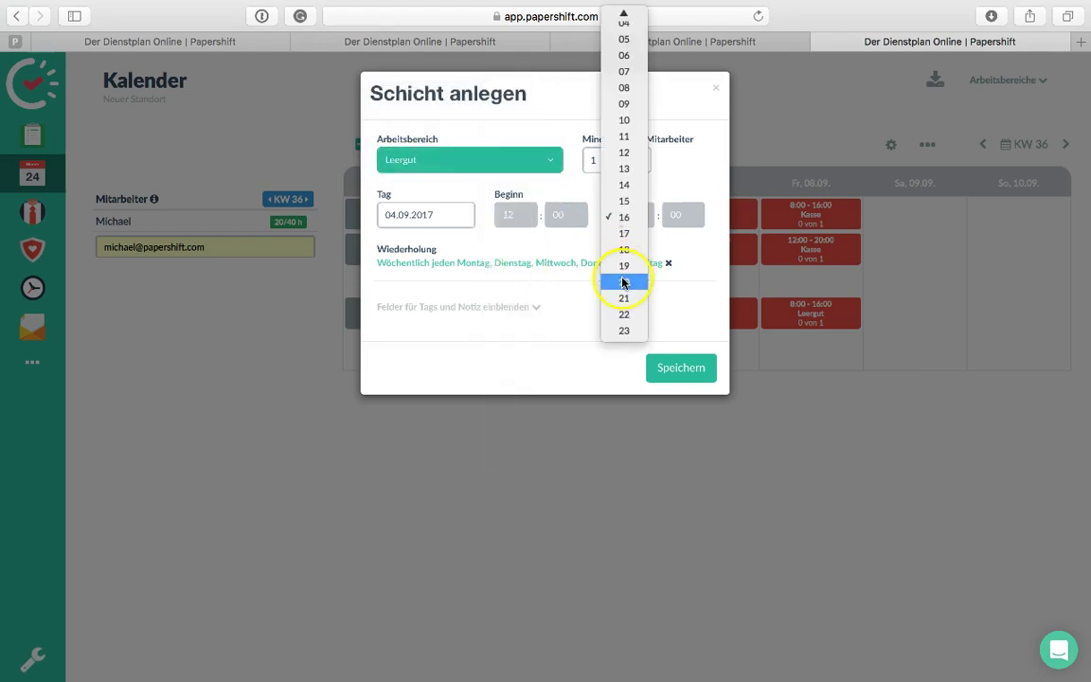
pyautogui.click(677, 372)
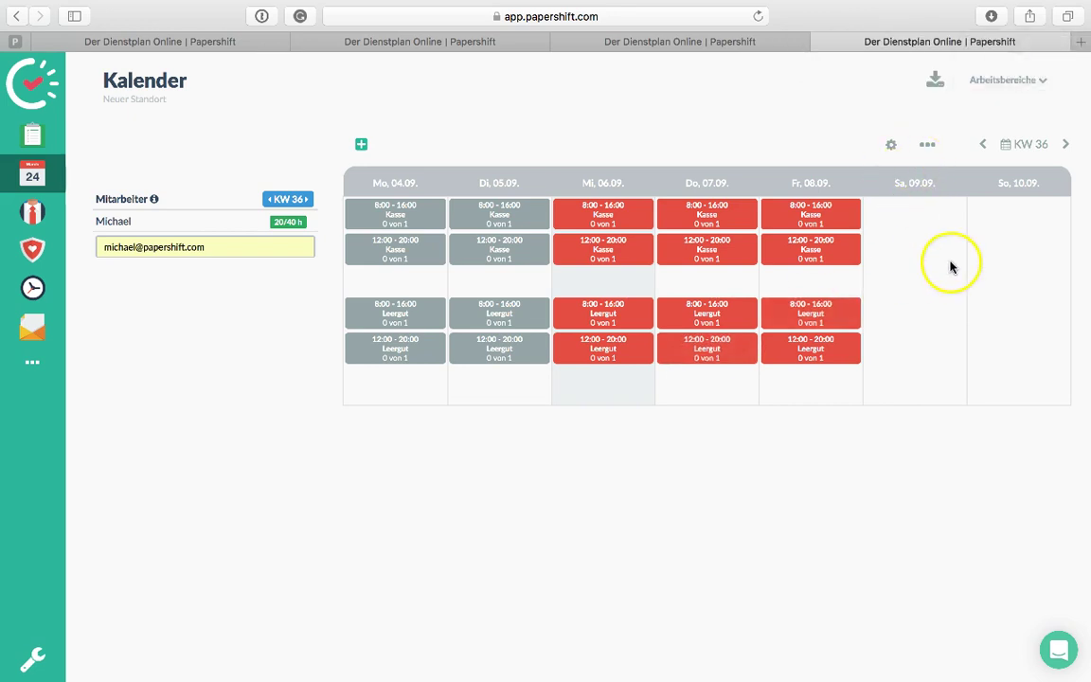
# Start a new shift on Saturday 09.09.2017 for the Kasse work area with a minimum of 2 employees.
pyautogui.click(904, 218)
pyautogui.click(521, 161)
pyautogui.click(411, 114)
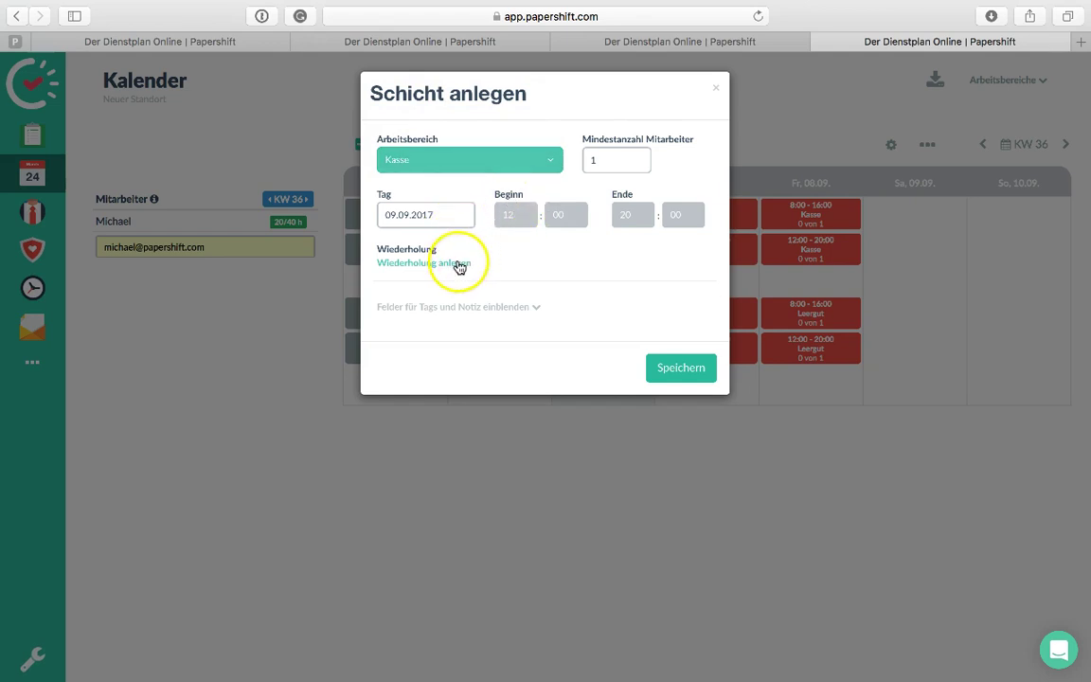
pyautogui.click(614, 161)
pyautogui.press('BackSpace')
pyautogui.write('2')
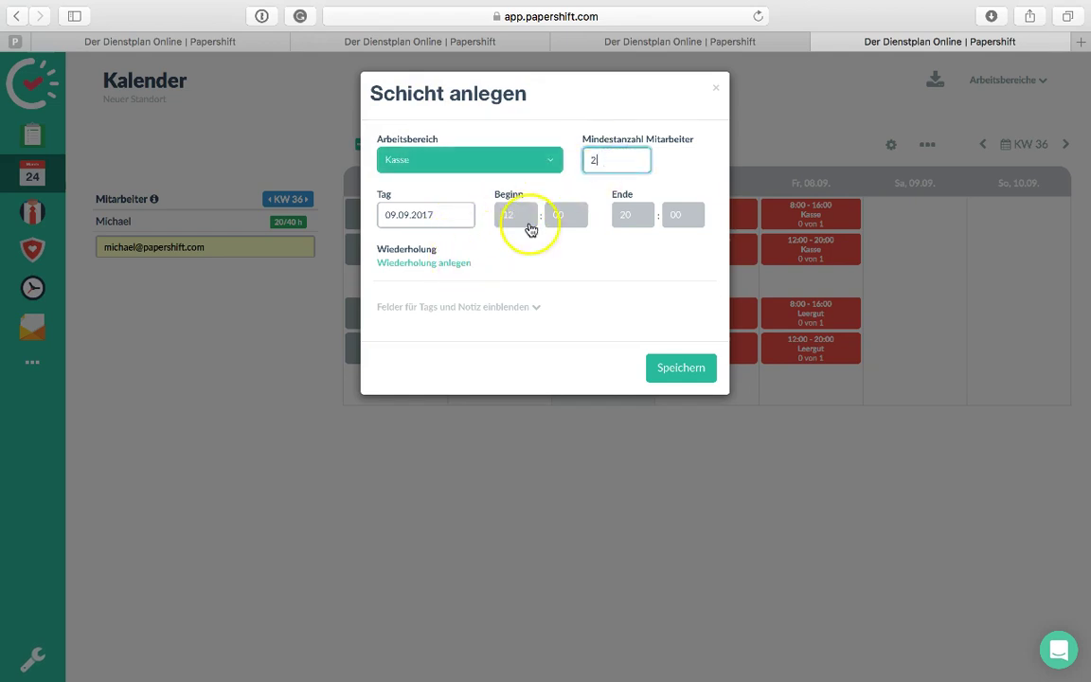
# Give the new Kasse shift a weekly repetition on Saturday only and save the shift.
pyautogui.click(453, 265)
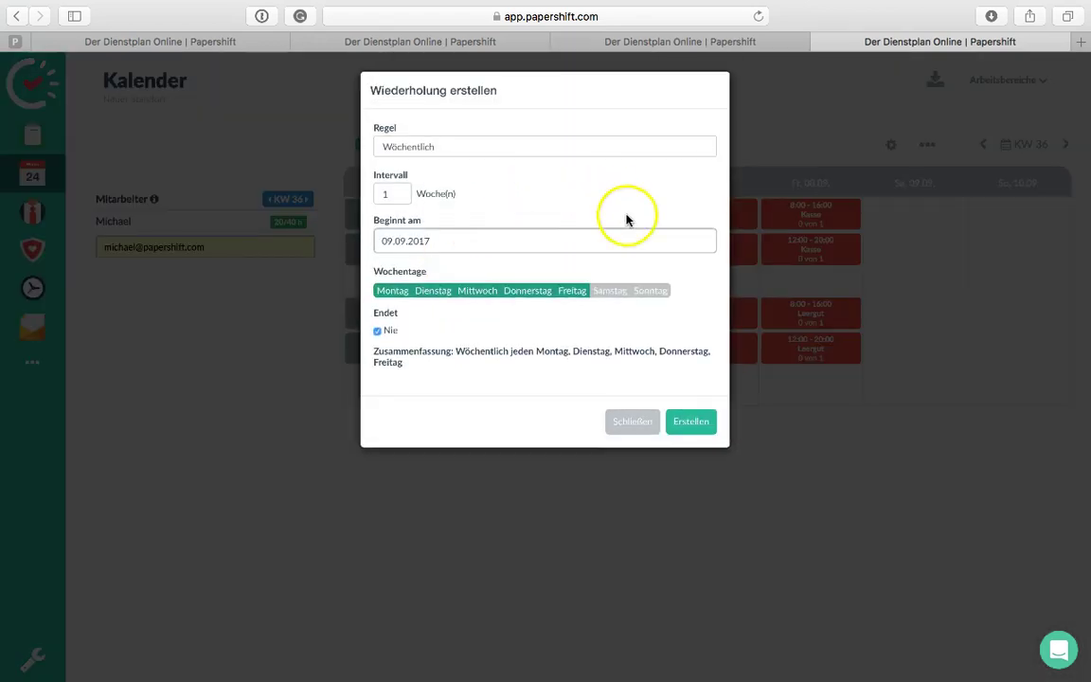
pyautogui.click(611, 291)
pyautogui.click(574, 292)
pyautogui.click(544, 293)
pyautogui.click(480, 293)
pyautogui.click(430, 294)
pyautogui.click(394, 294)
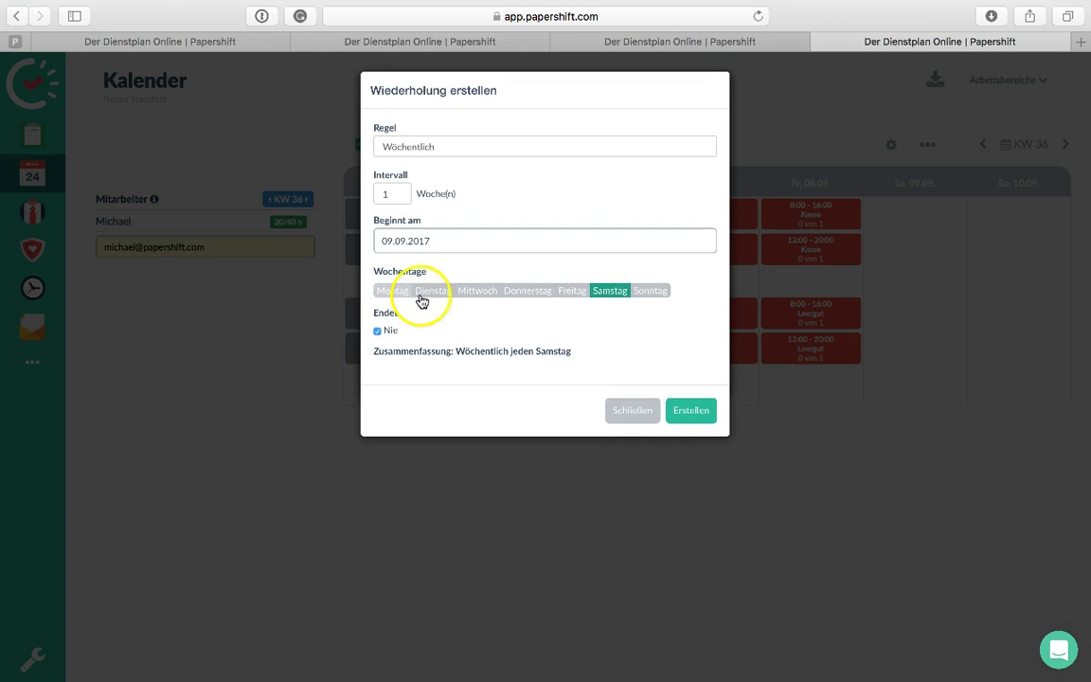
pyautogui.click(691, 410)
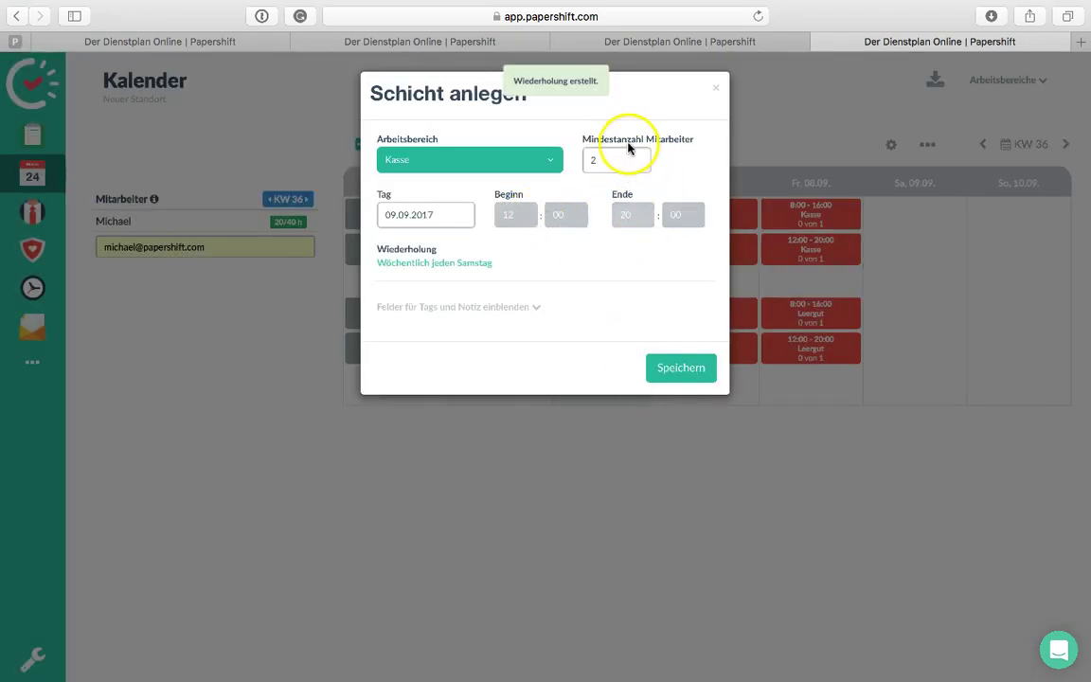
pyautogui.click(689, 372)
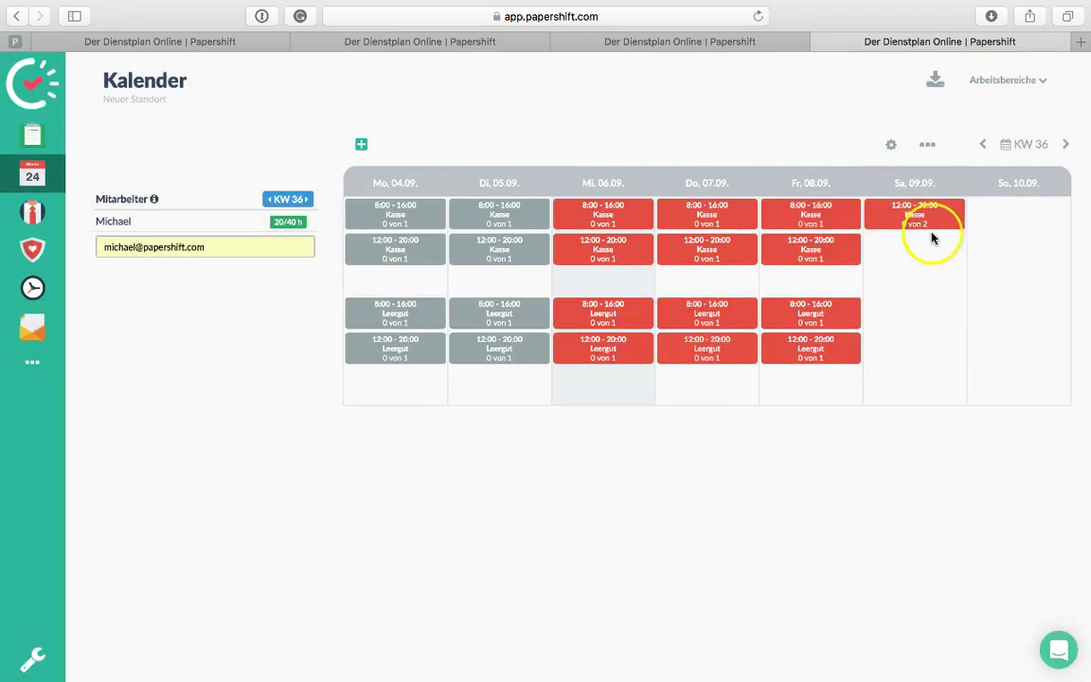
pyautogui.moveTo(933, 226)
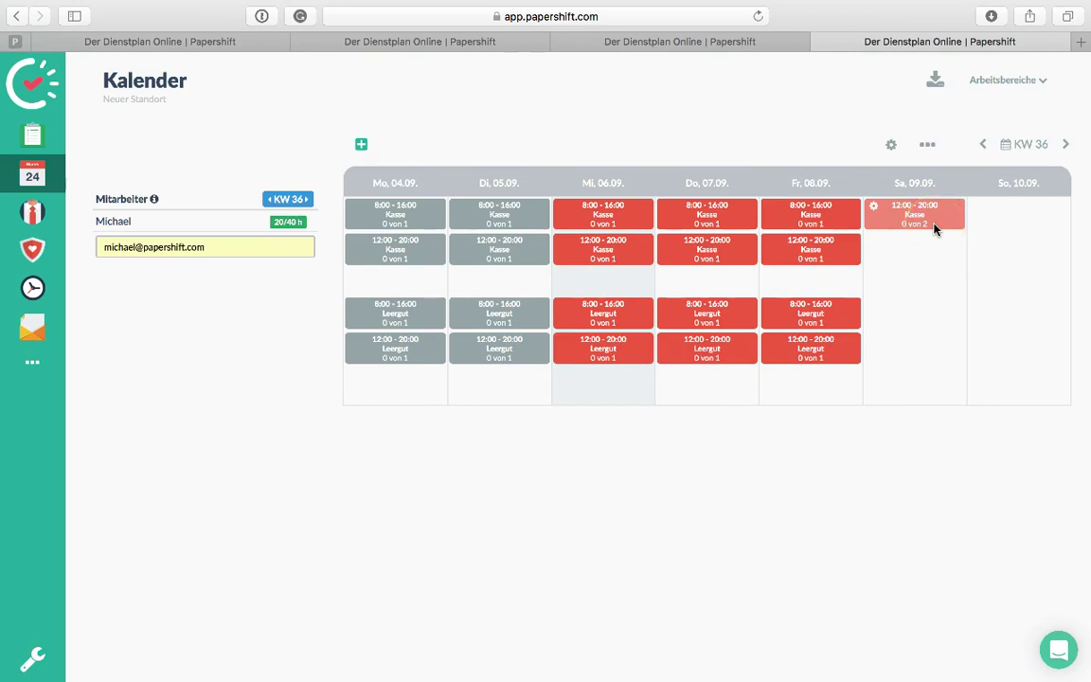
pyautogui.moveTo(858, 350)
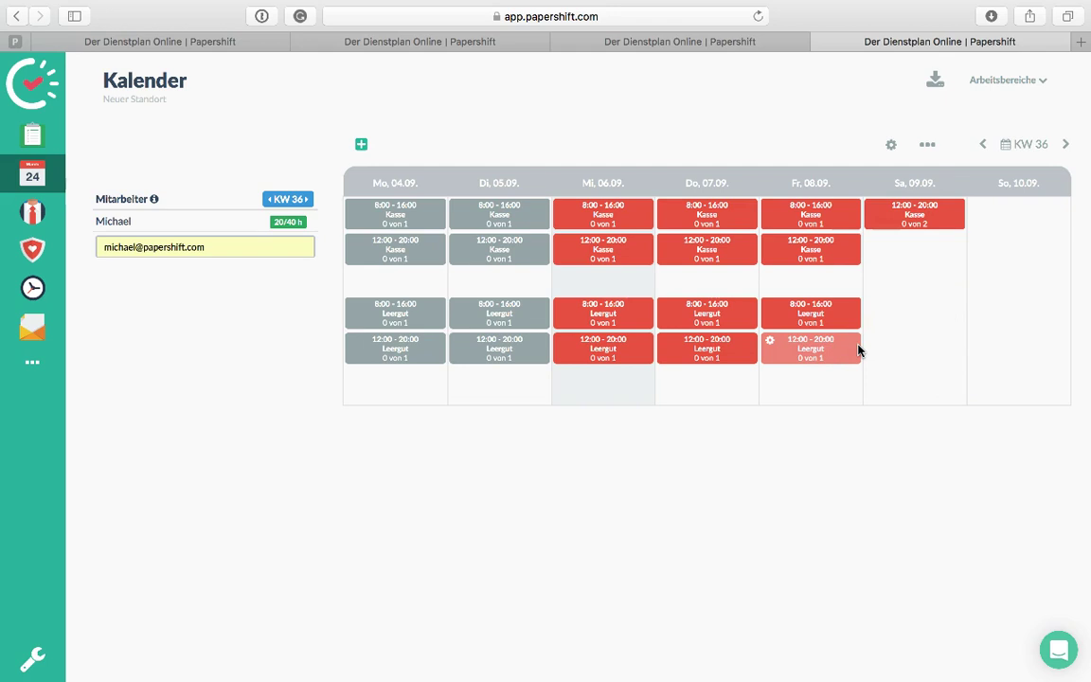
pyautogui.moveTo(858, 350); pyautogui.dragTo(900, 385)
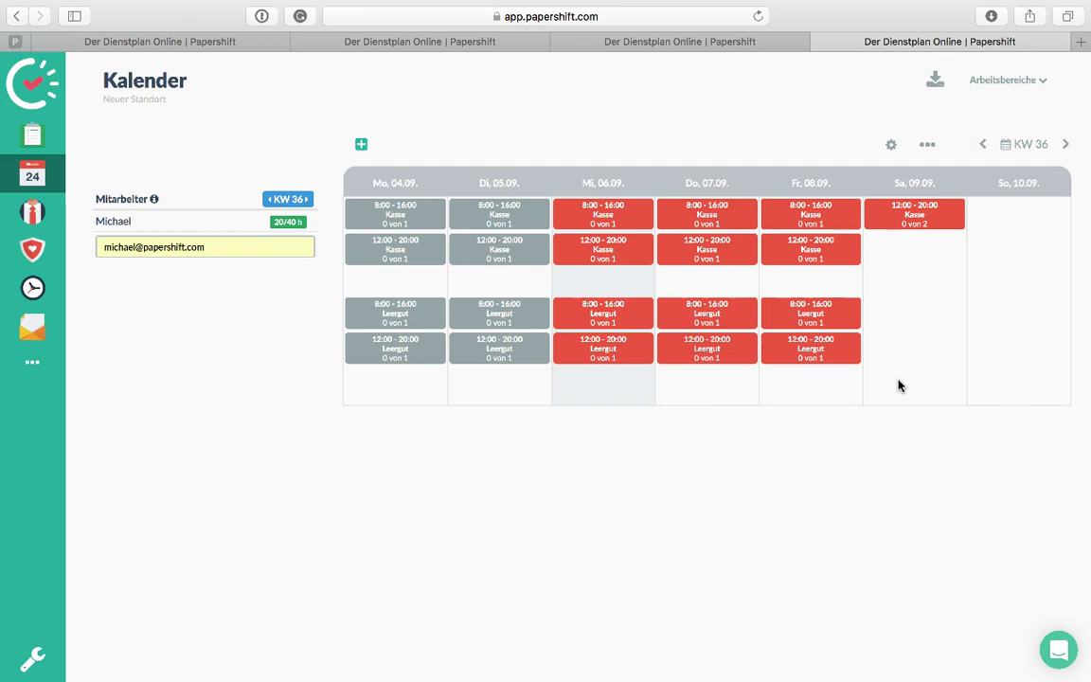
# Add a new work area named Werbung to the calendar's list of work areas.
pyautogui.click(1013, 78)
pyautogui.click(1003, 238)
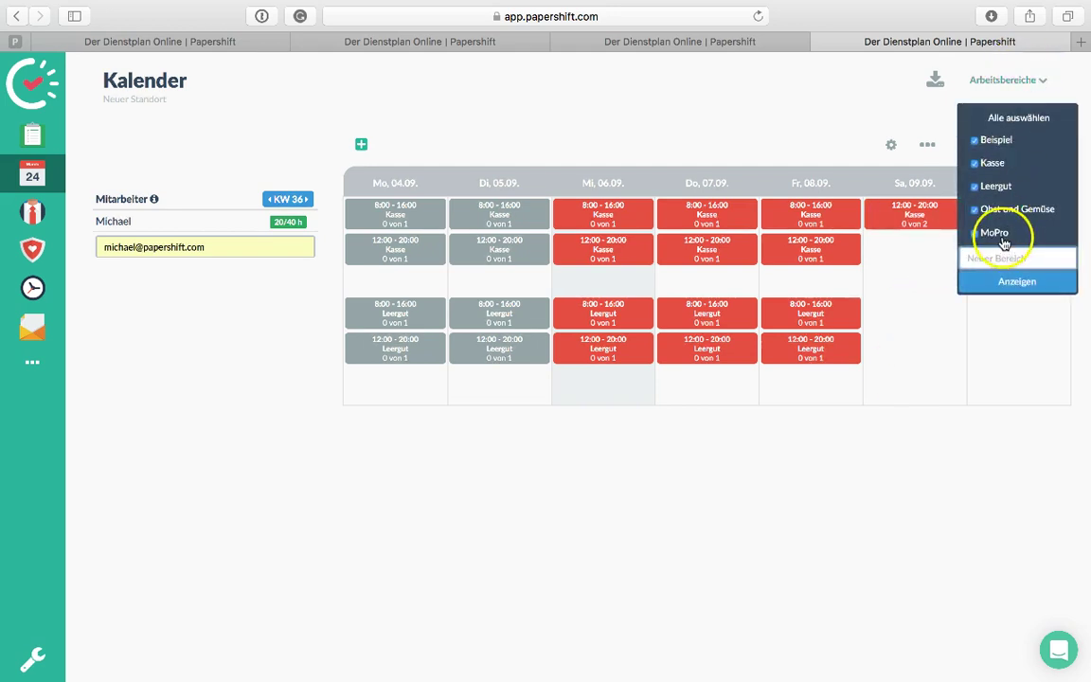
pyautogui.write('Webr')
pyautogui.press('BackSpace')
pyautogui.press('BackSpace')
pyautogui.write('rbung')
pyautogui.press('Return')
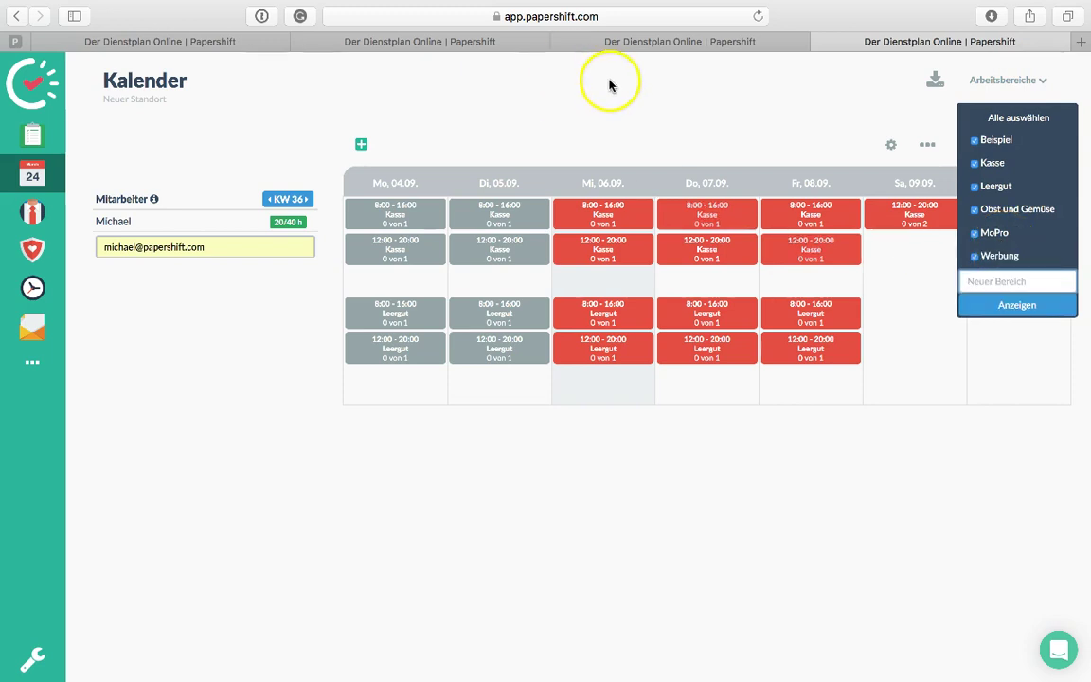
pyautogui.click(519, 100)
# Start a new shift for the Werbung work area on 04.09.2017 from 08:00 to 12:00.
pyautogui.click(361, 145)
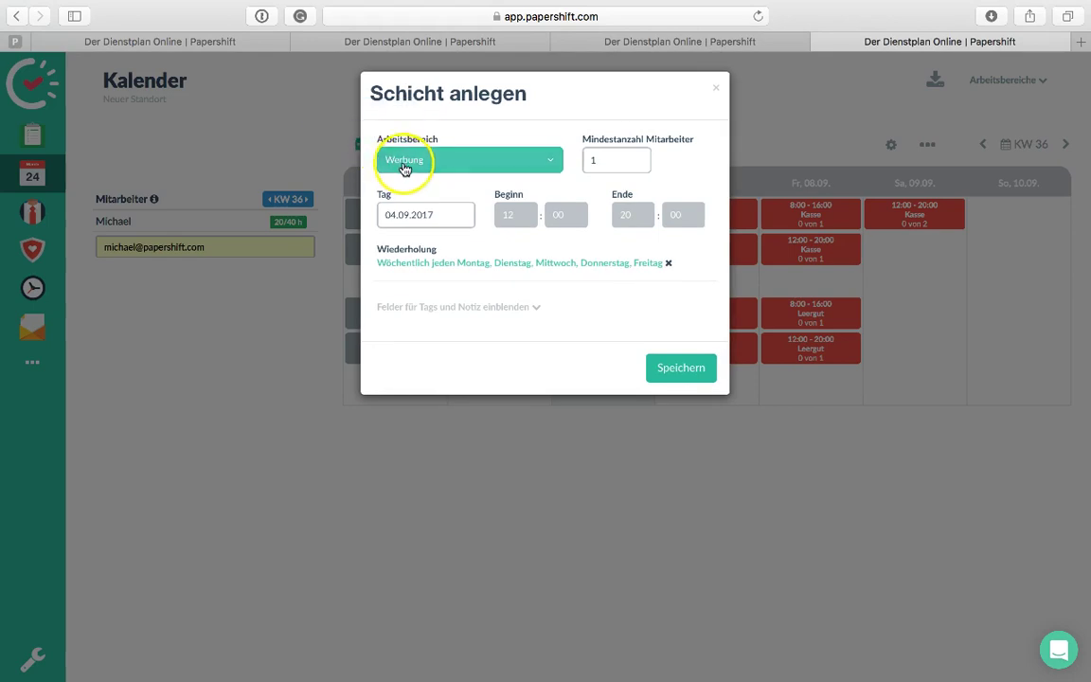
pyautogui.click(508, 216)
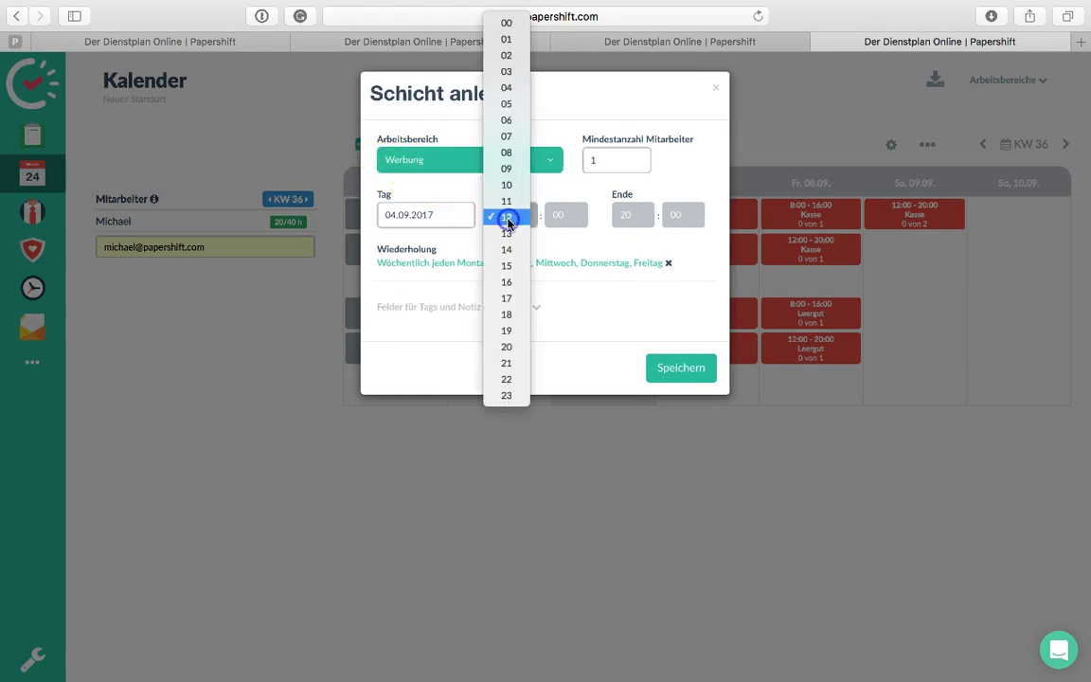
pyautogui.click(506, 152)
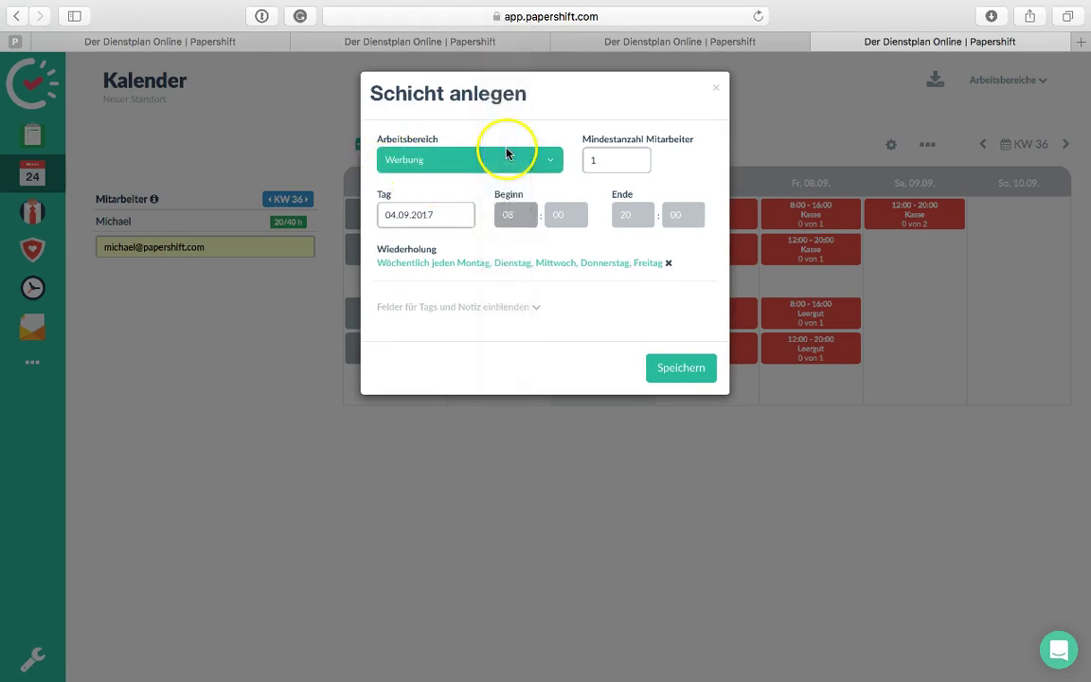
pyautogui.click(623, 215)
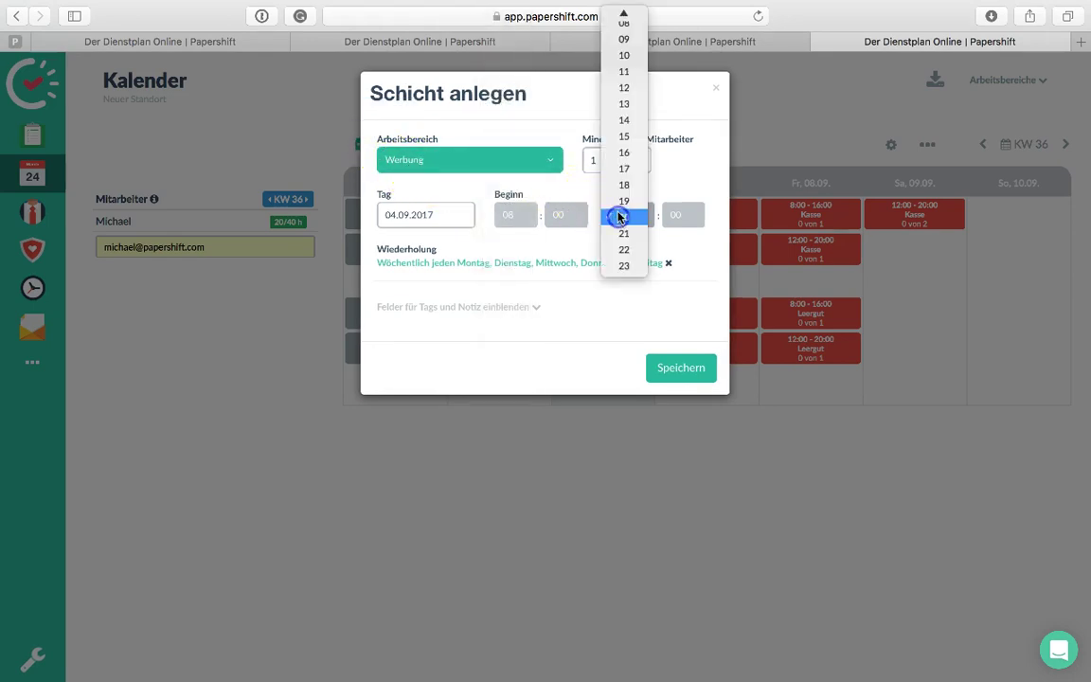
pyautogui.click(626, 89)
# Limit the Werbung shift's weekly repetition to Monday only and save the repetition rule.
pyautogui.click(625, 261)
pyautogui.click(573, 292)
pyautogui.click(477, 292)
pyautogui.click(440, 292)
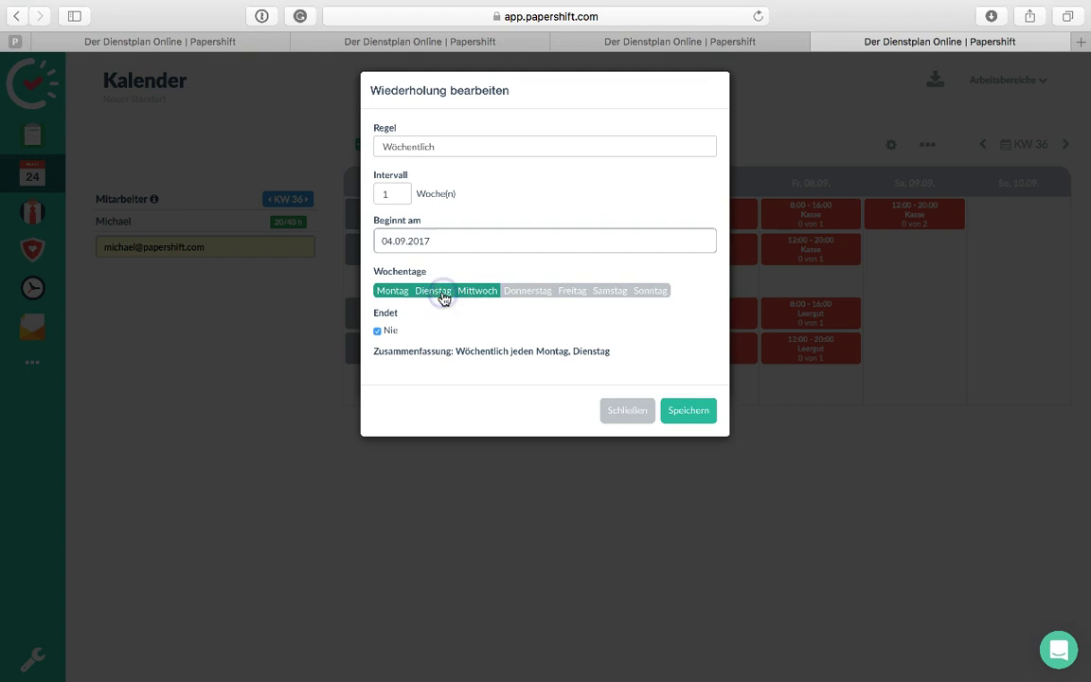
pyautogui.click(696, 417)
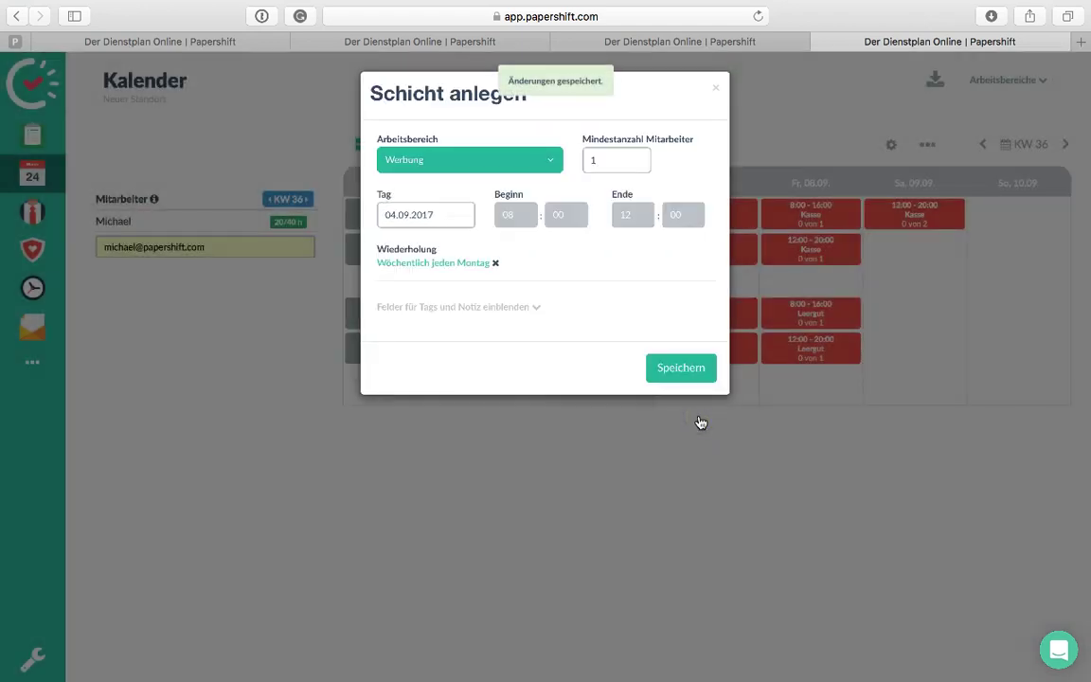
# Add a note to the Werbung shift beginning "Wenn alles erledigt, dann Aushelfen bei" and save the shift.
pyautogui.click(505, 306)
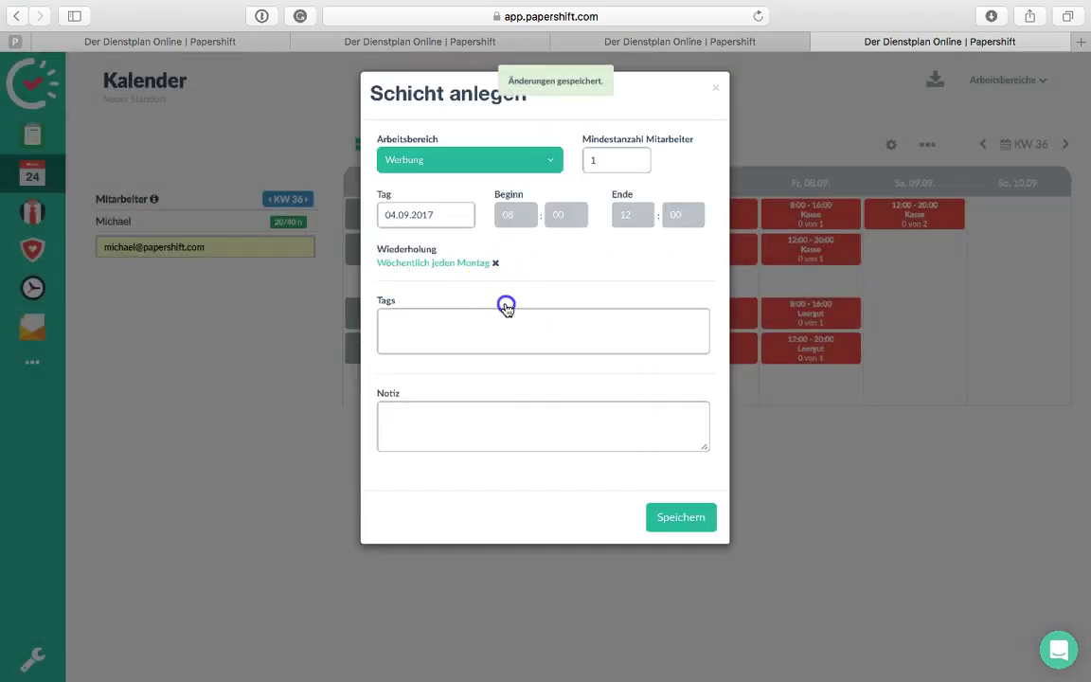
pyautogui.click(453, 409)
pyautogui.write('Wen')
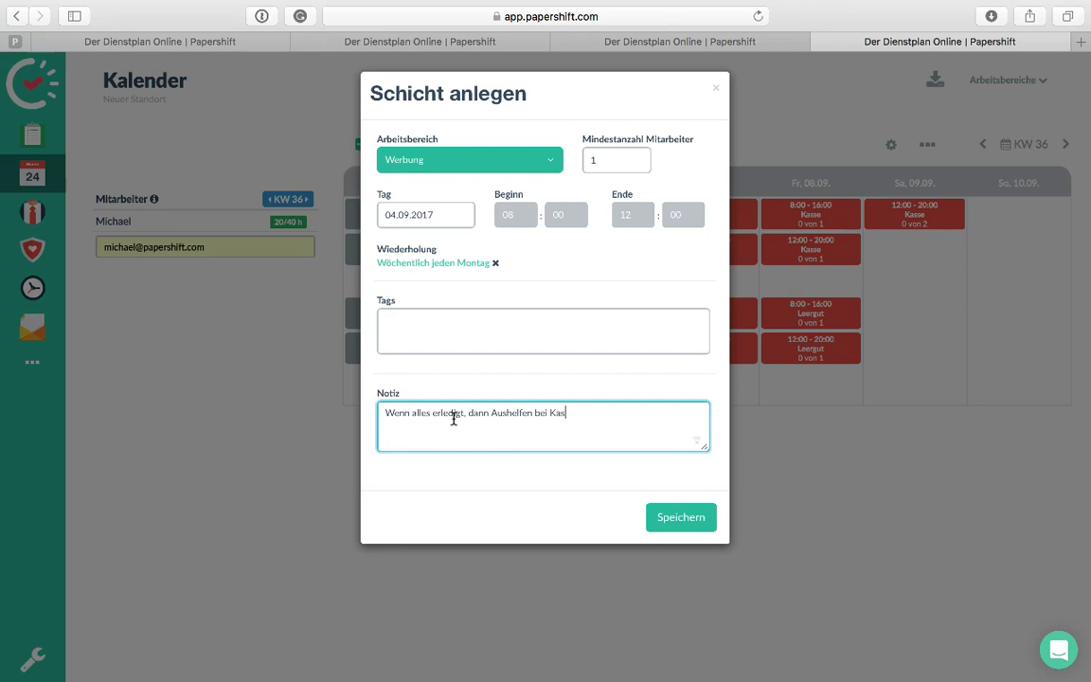
pyautogui.click(682, 517)
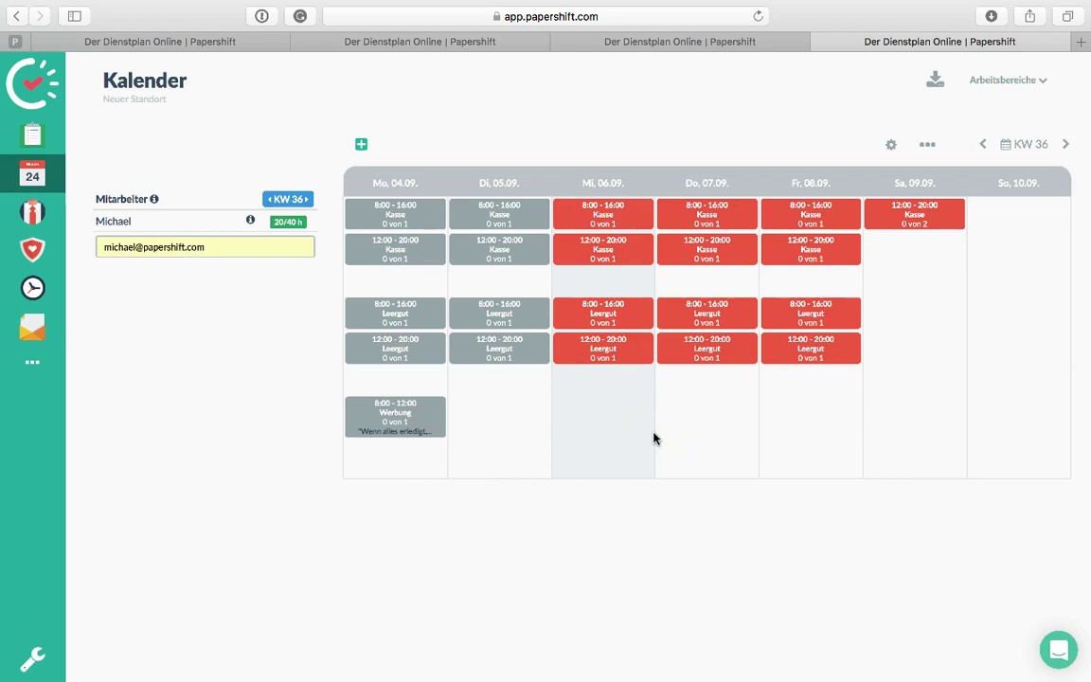
pyautogui.moveTo(492, 216); pyautogui.dragTo(583, 280)
pyautogui.click(898, 290)
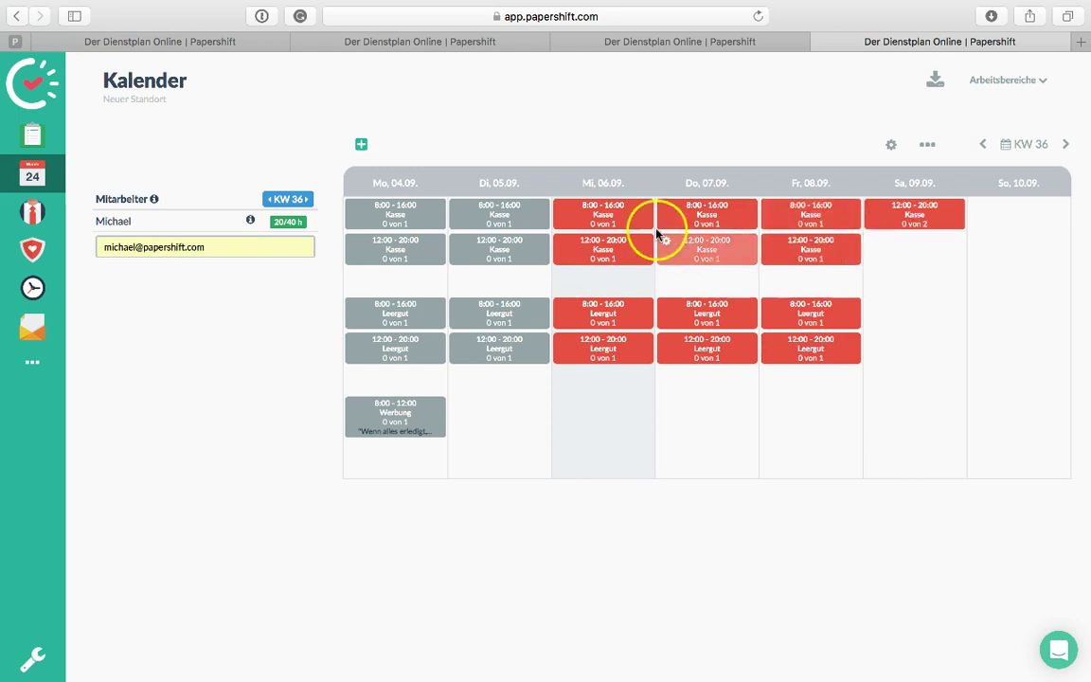
# Add the employees Mitarbeiter 1 and Mitarbeiter 5 to the calendar's employee list.
pyautogui.click(254, 254)
pyautogui.write('Mitarbeiter 1')
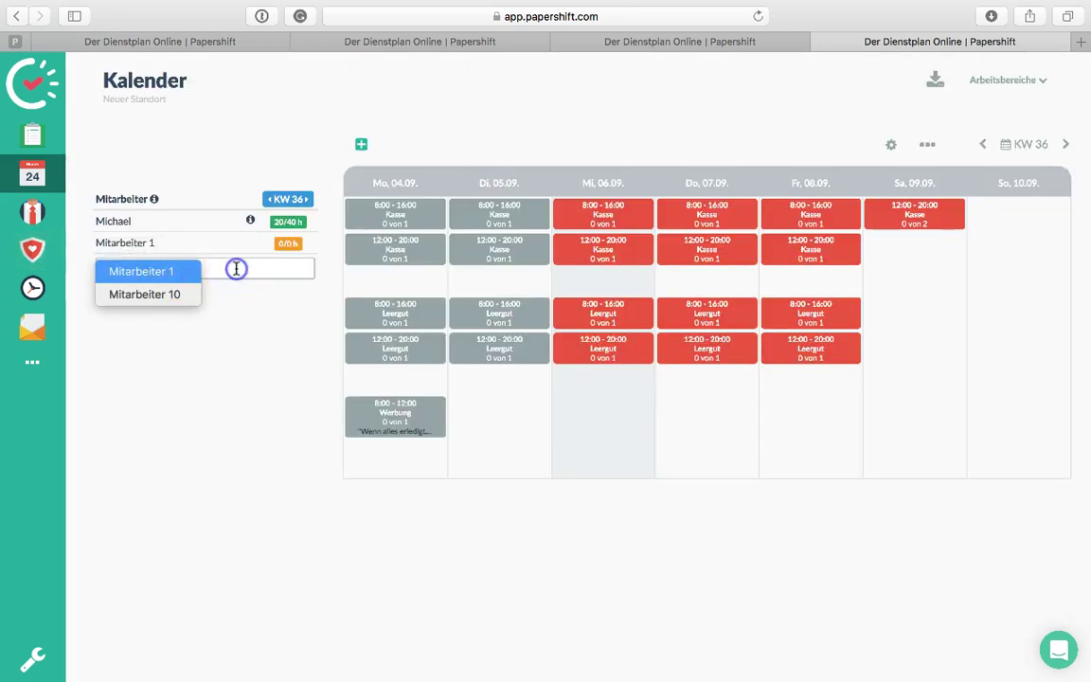
pyautogui.click(236, 268)
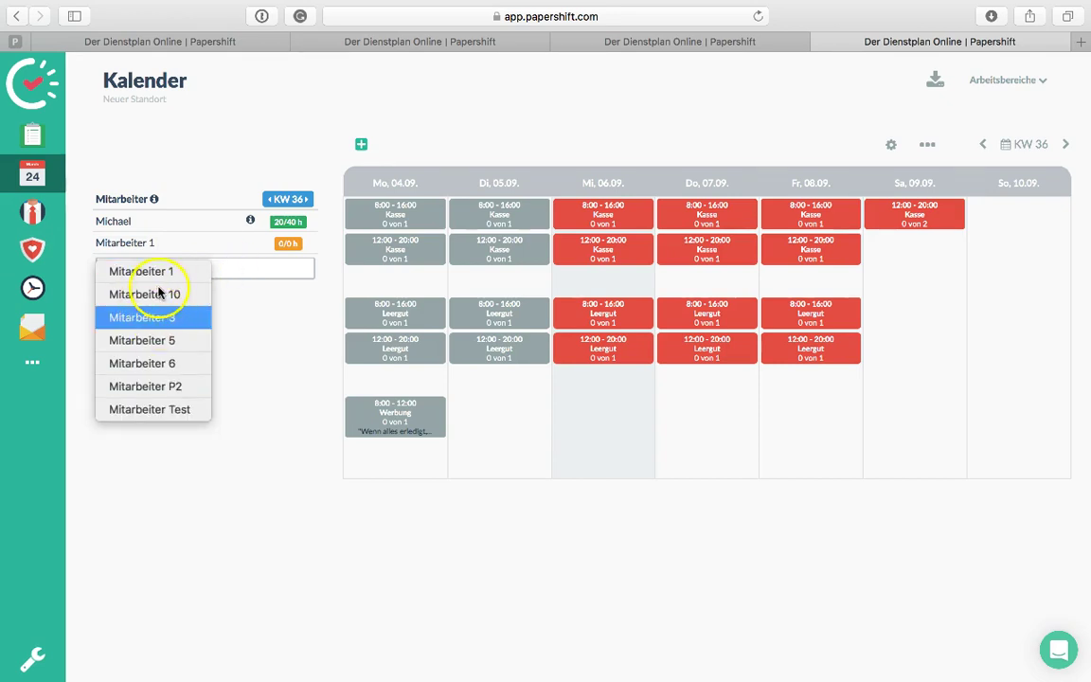
pyautogui.click(164, 347)
pyautogui.click(164, 350)
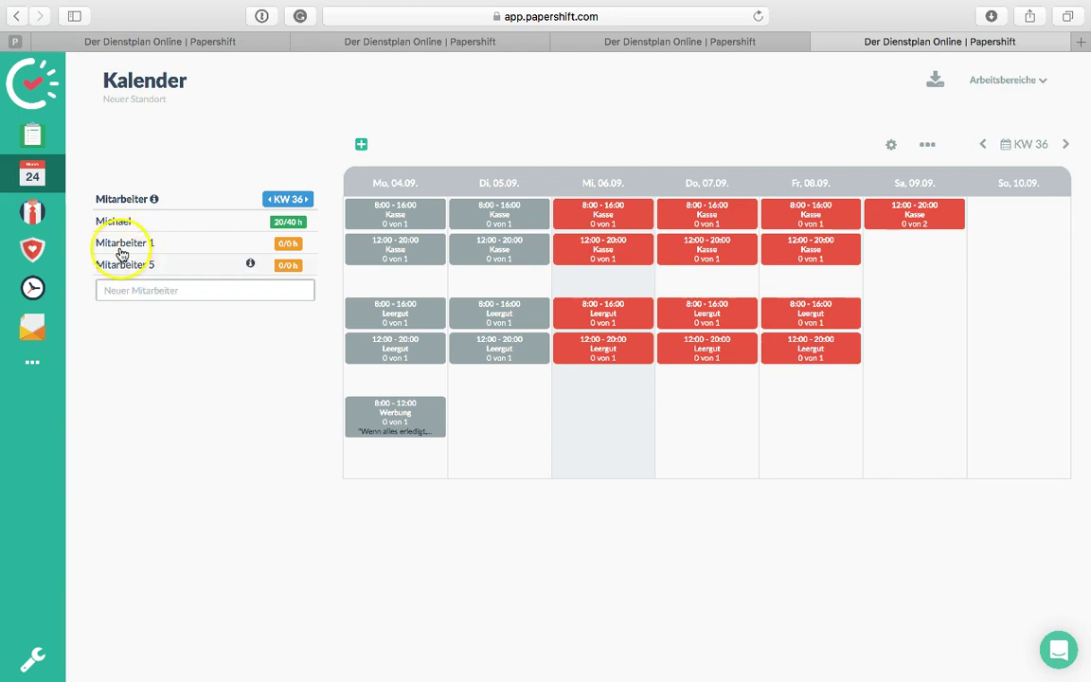
# Restrict Mitarbeiter 1's work areas to Leergut only in the employee overview and return to the calendar.
pyautogui.moveTo(252, 244)
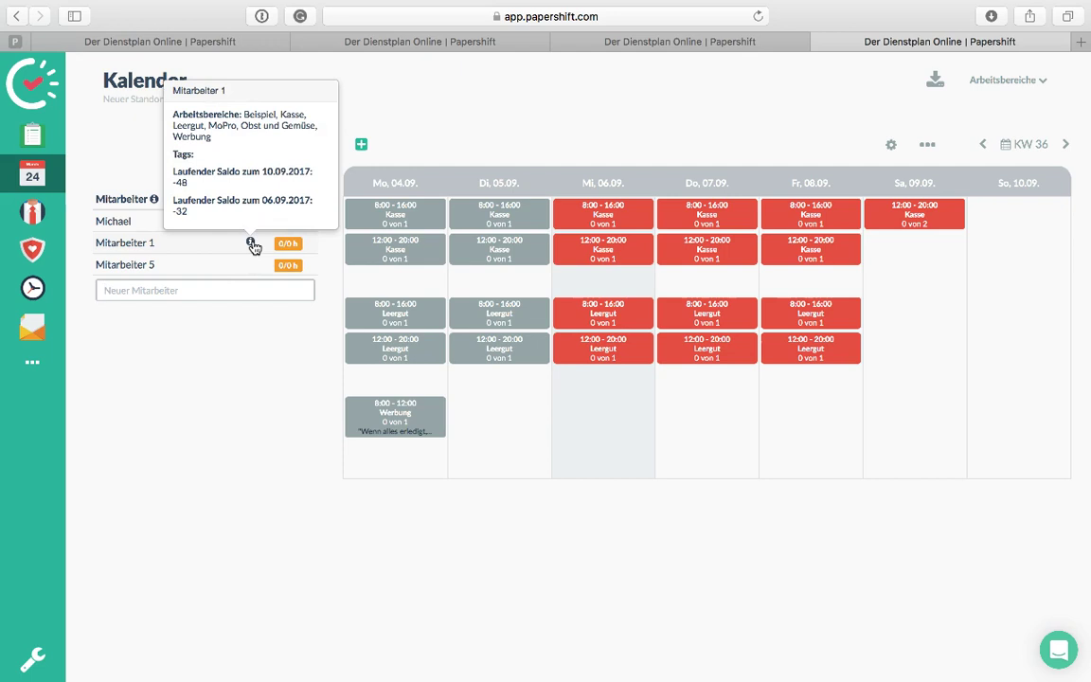
pyautogui.click(32, 212)
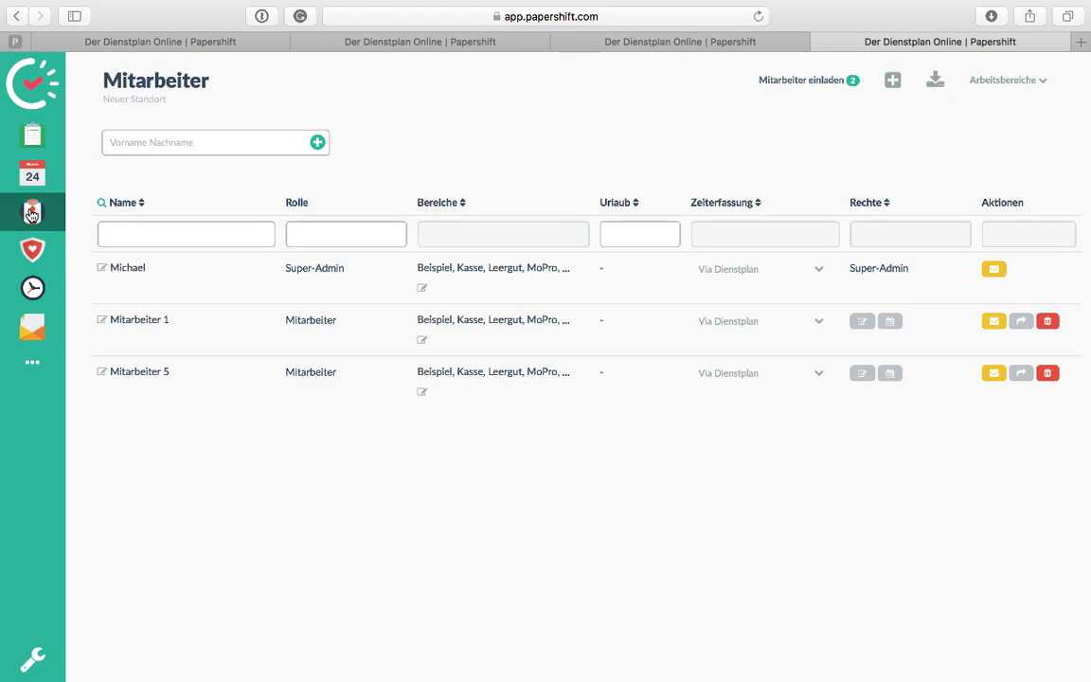
pyautogui.click(422, 338)
pyautogui.click(484, 322)
pyautogui.click(457, 352)
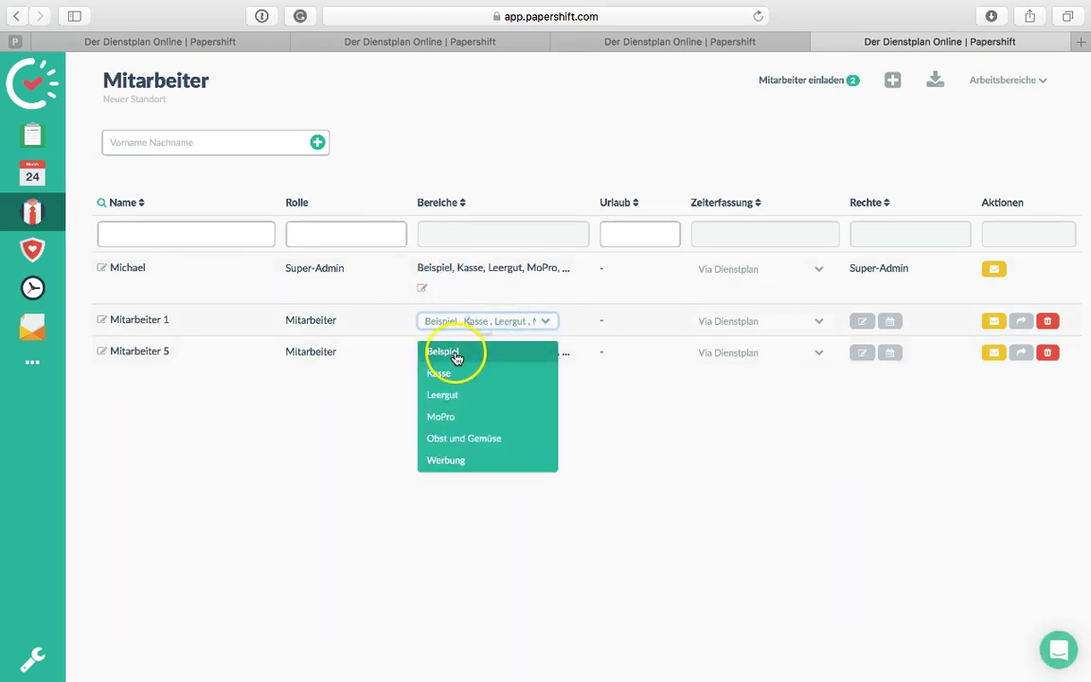
pyautogui.click(447, 377)
pyautogui.click(450, 417)
pyautogui.click(457, 439)
pyautogui.click(457, 461)
pyautogui.click(350, 473)
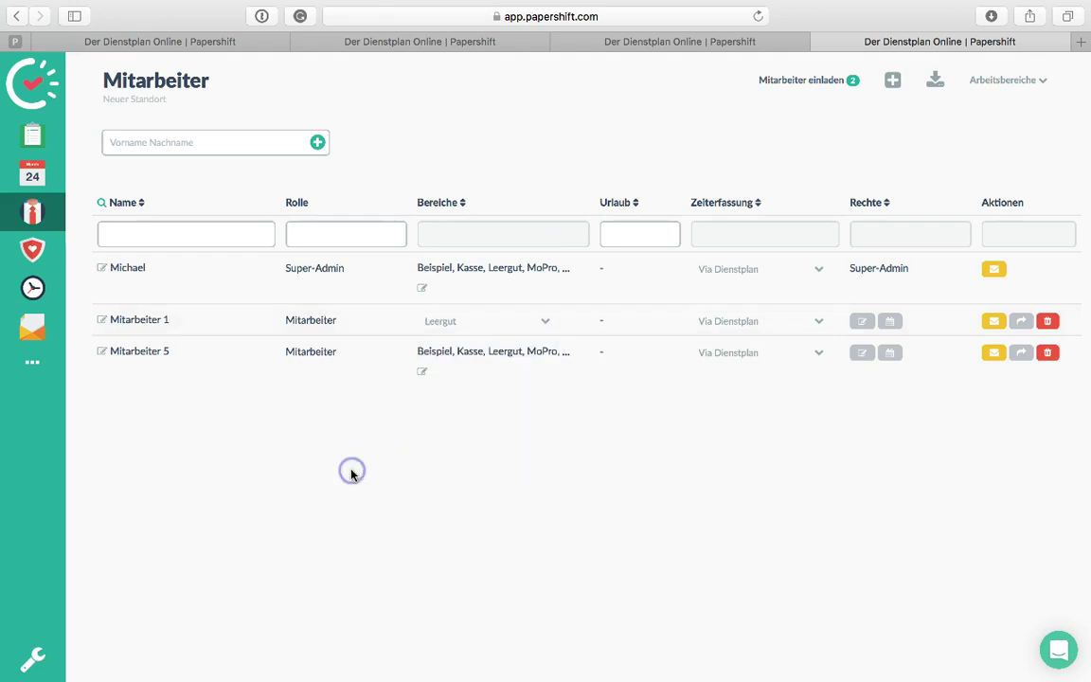
pyautogui.click(33, 171)
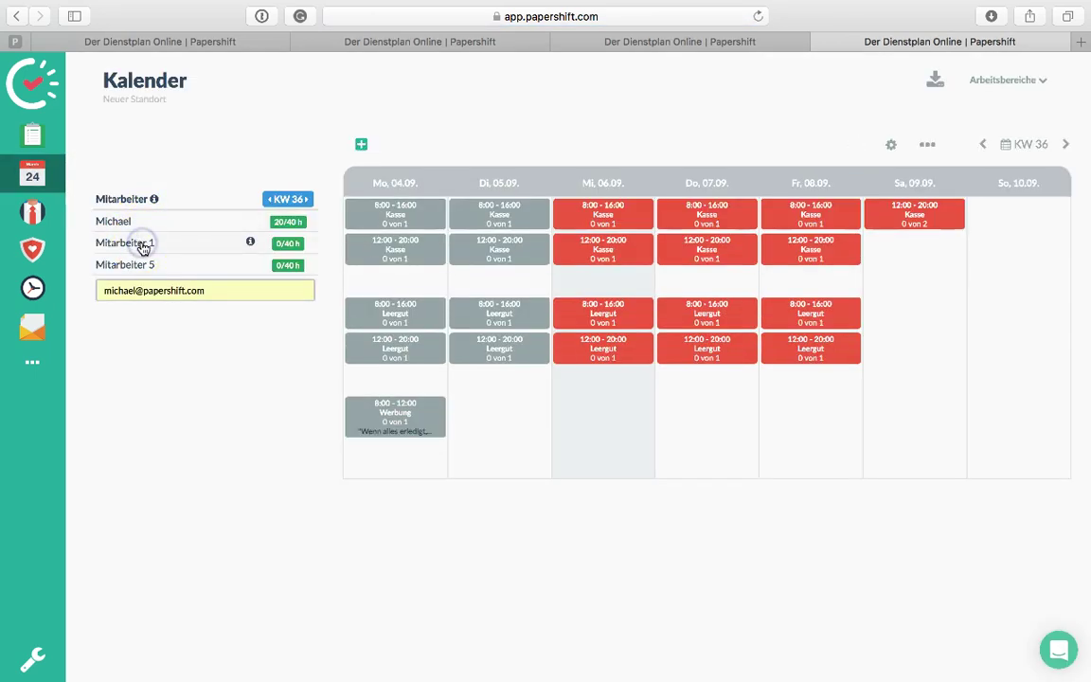
# Try to assign Mitarbeiter 1 directly to the Thursday 07.09. Kasse shift from 12:00 to 20:00.
pyautogui.click(144, 244)
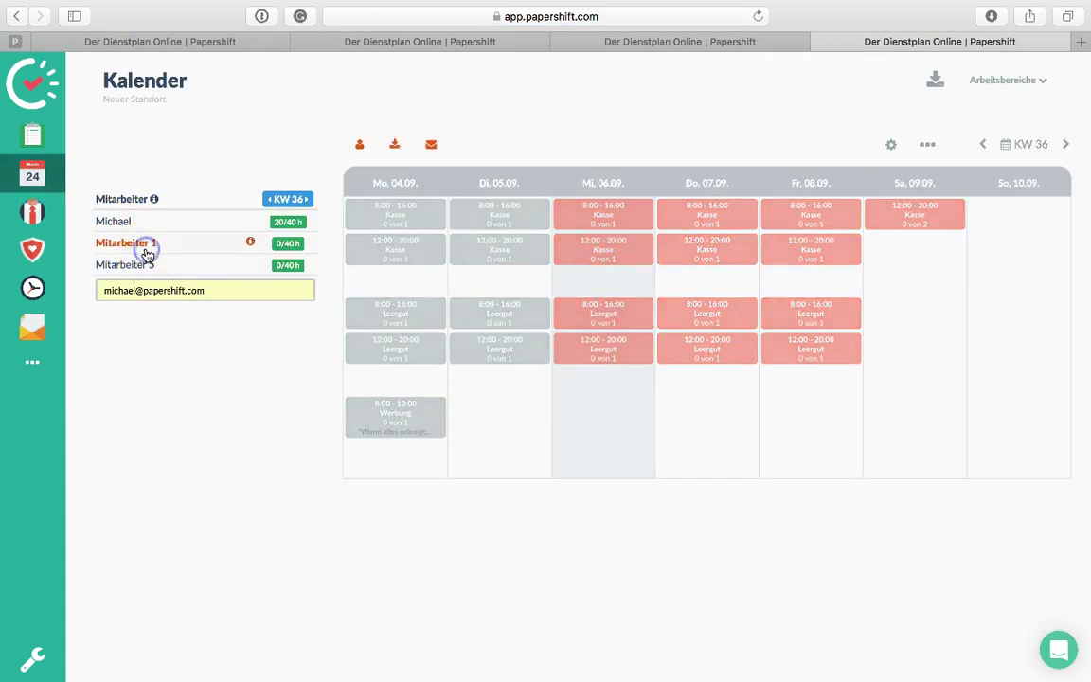
pyautogui.click(728, 255)
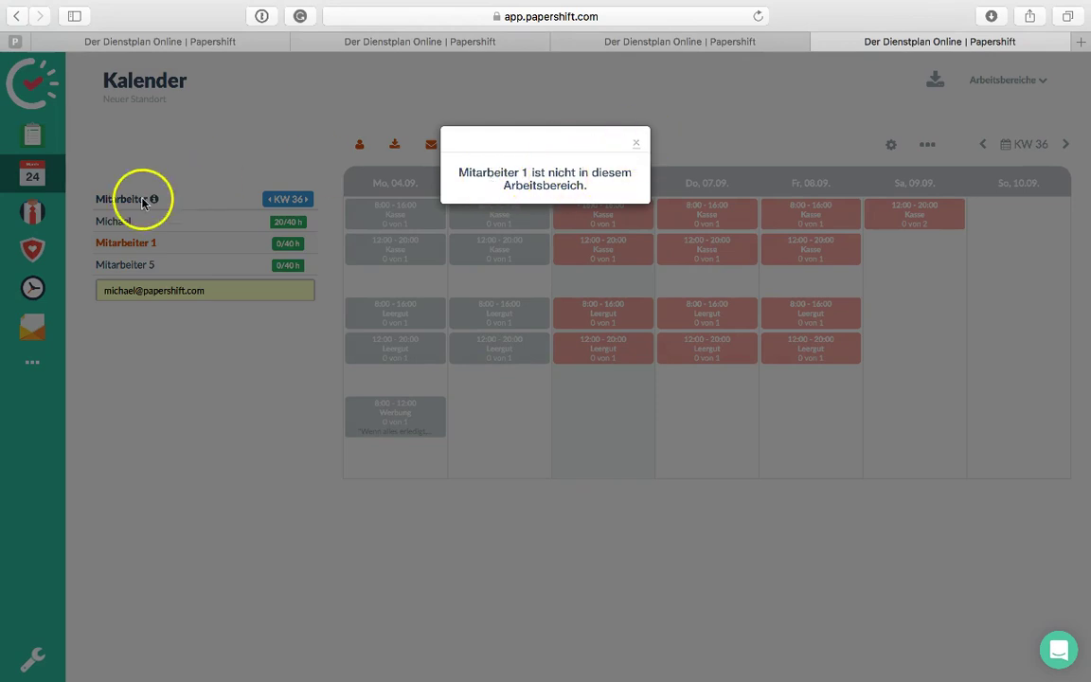
pyautogui.click(638, 145)
pyautogui.click(127, 246)
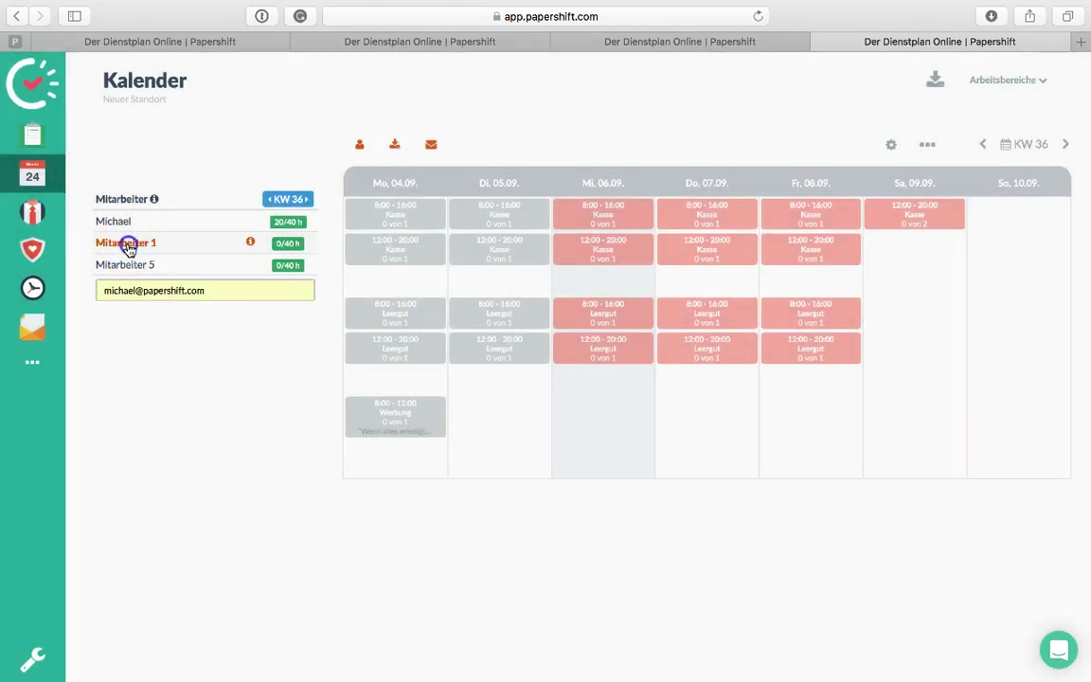
pyautogui.click(142, 242)
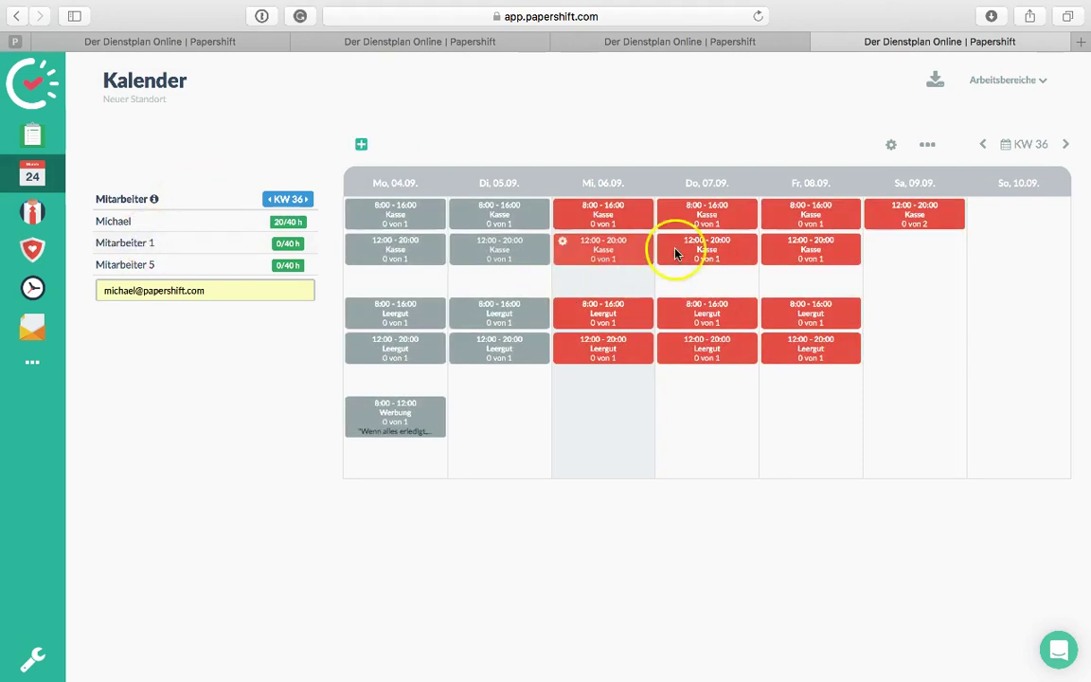
# Load employees of other areas for the Thursday 07.09. 12:00–20:00 Kasse shift, assign Mitarbeiter 1 and save.
pyautogui.click(733, 255)
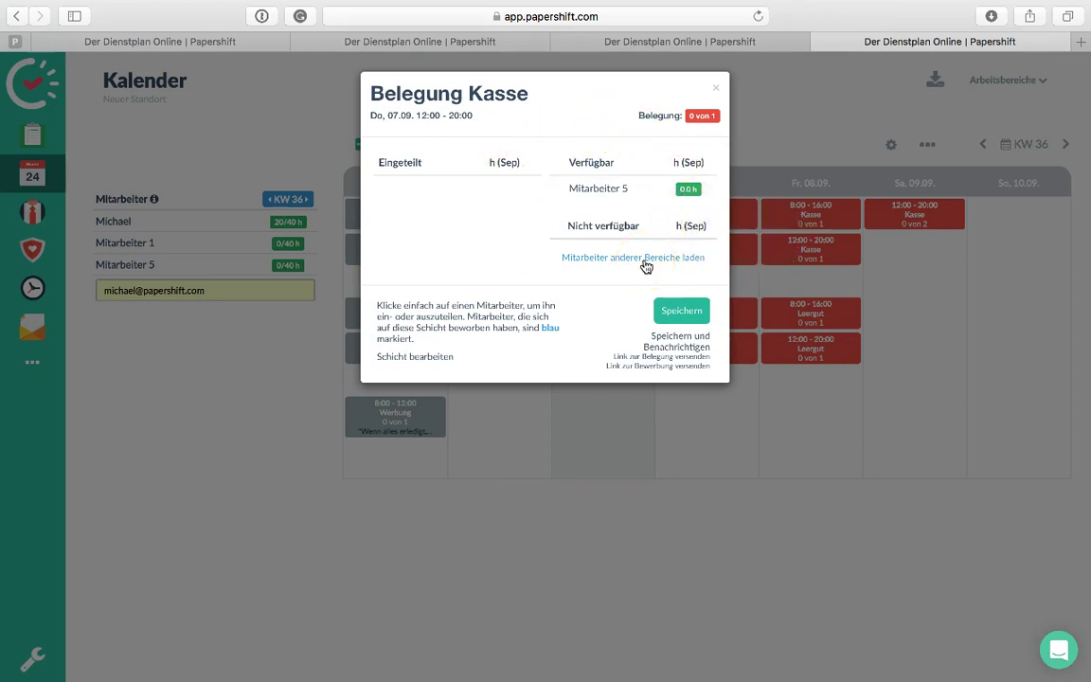
pyautogui.click(644, 263)
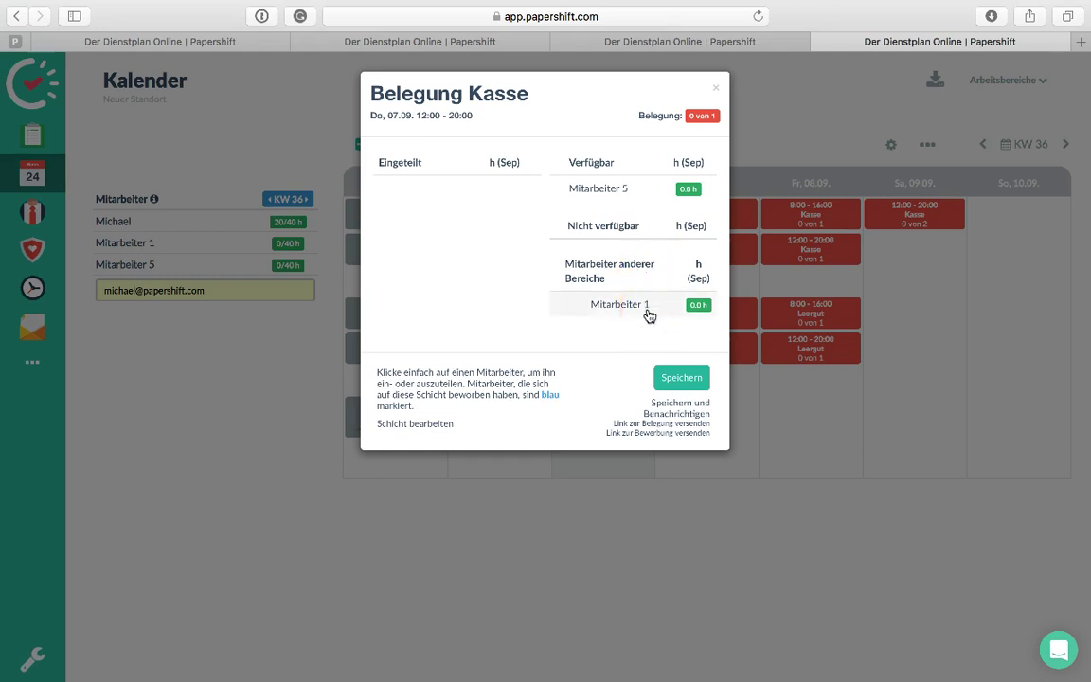
pyautogui.click(649, 312)
pyautogui.click(691, 355)
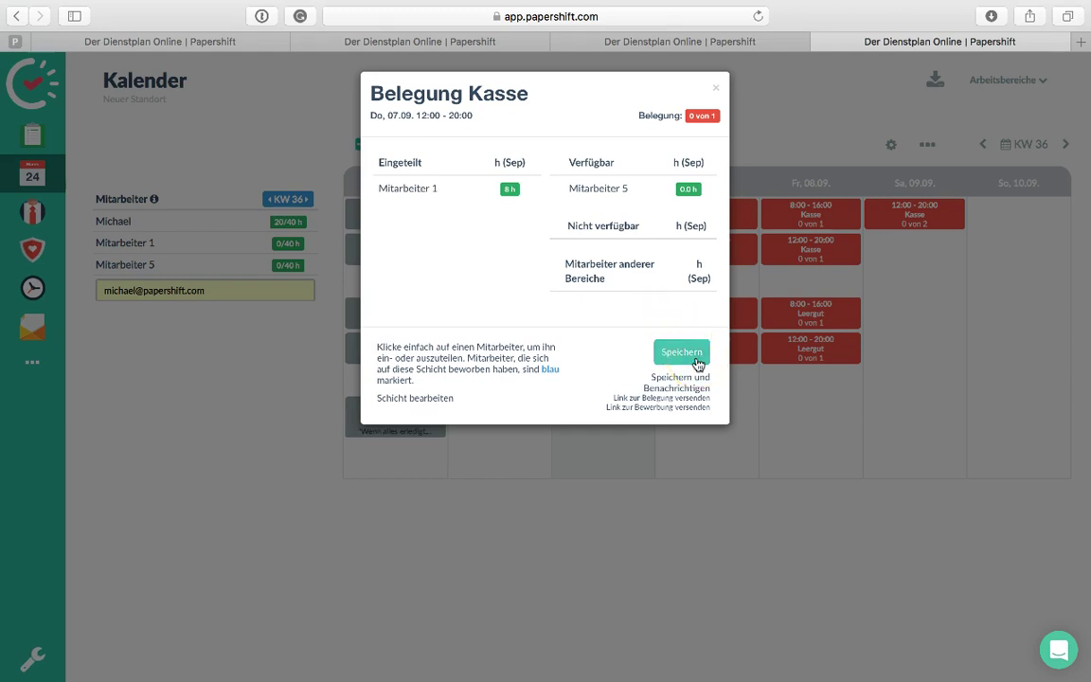
pyautogui.click(682, 352)
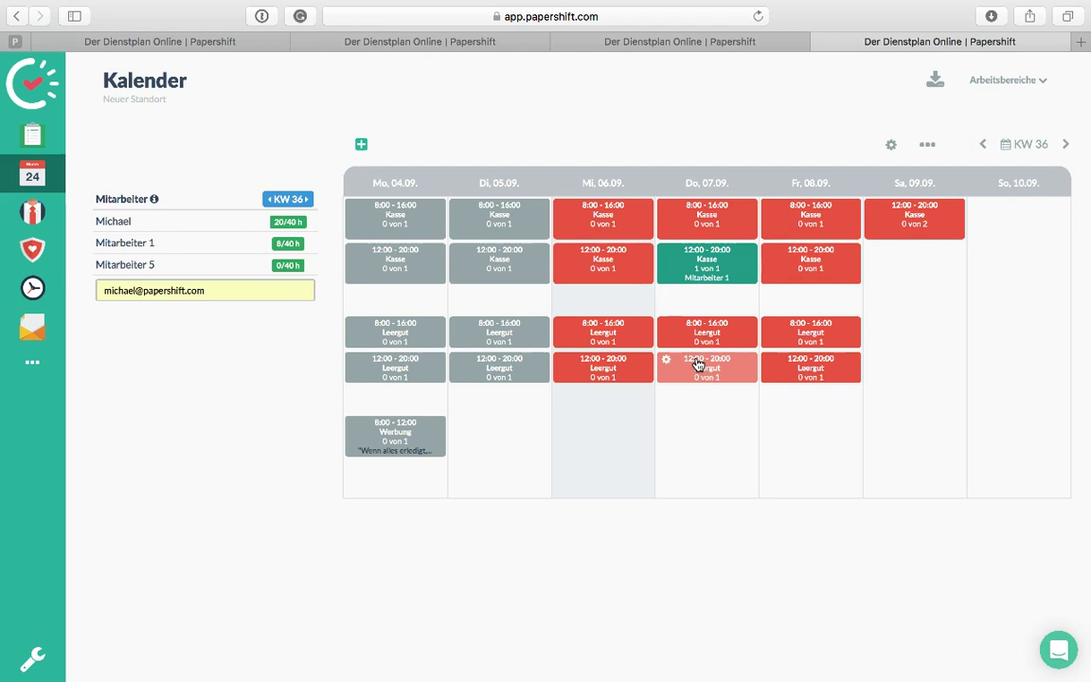
# Add a new work area named Schule to the calendar's list of work areas.
pyautogui.click(1008, 80)
pyautogui.click(985, 281)
pyautogui.write('Schule')
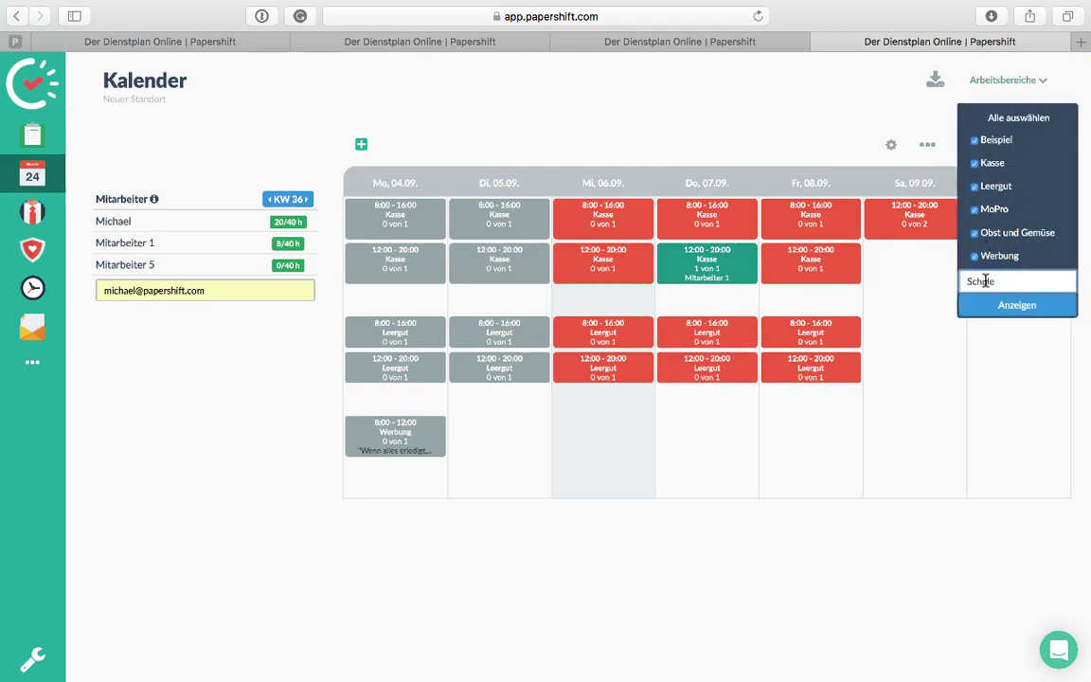
pyautogui.press('Return')
# Create a new shift for the Schule work area with a time of 10:00 to 16:00.
pyautogui.click(361, 144)
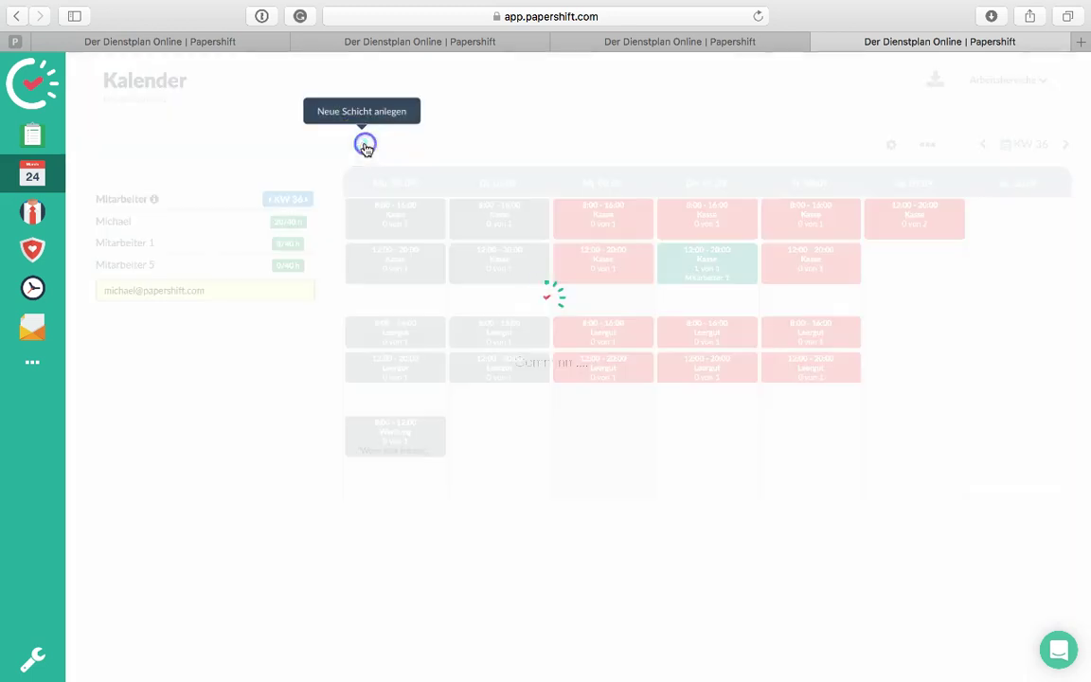
pyautogui.click(479, 174)
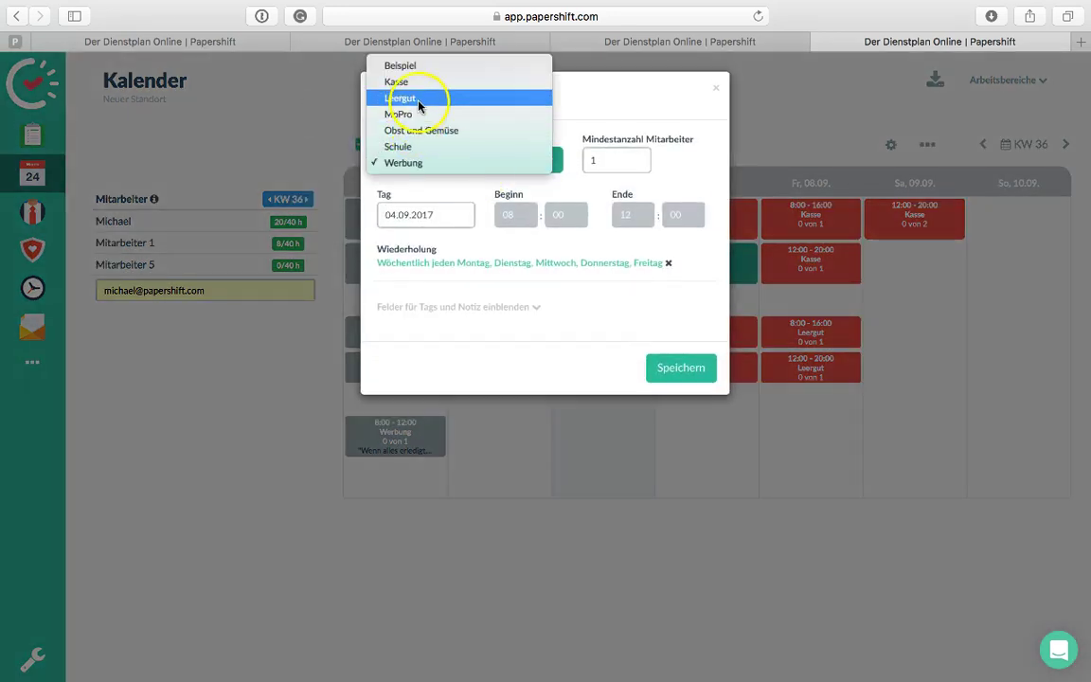
pyautogui.click(412, 149)
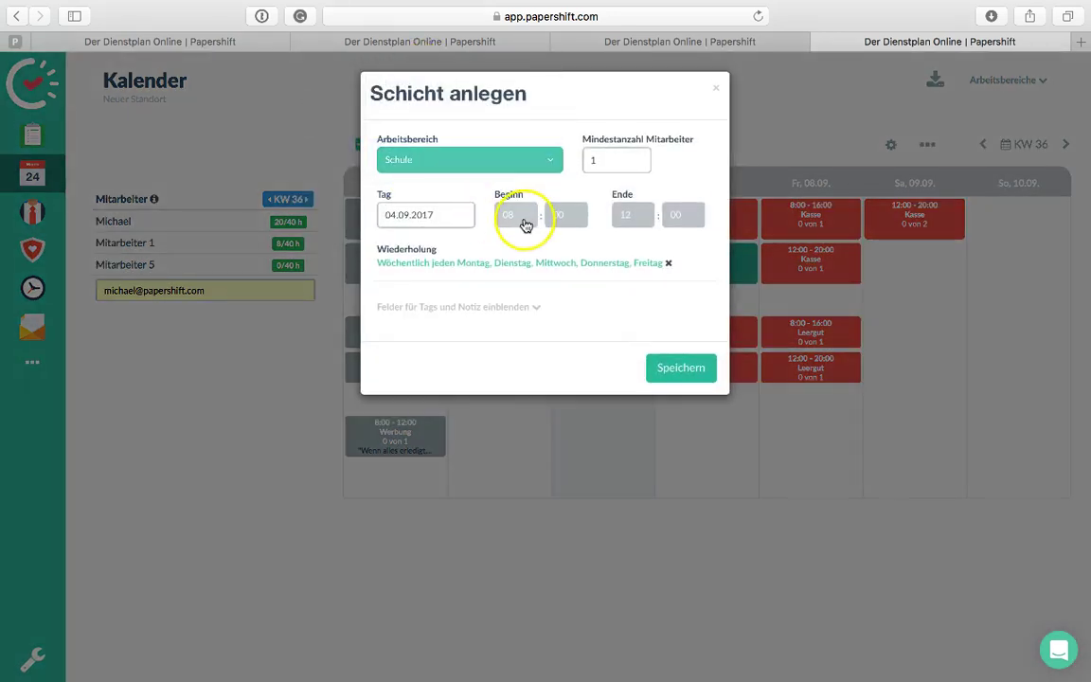
pyautogui.click(517, 214)
pyautogui.click(510, 254)
pyautogui.click(618, 217)
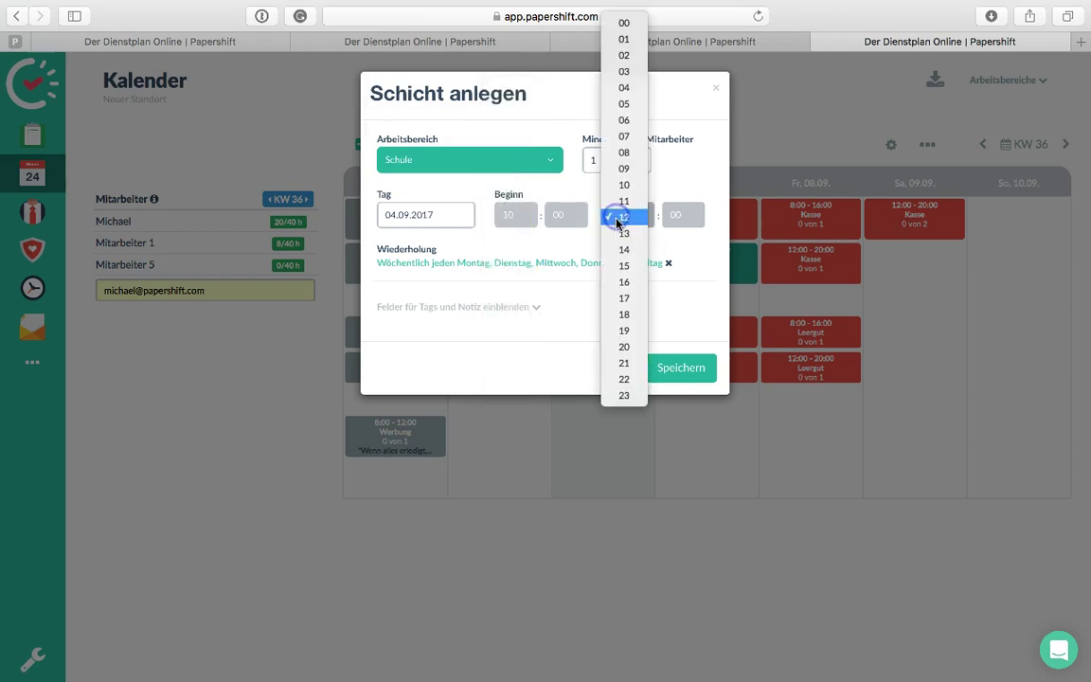
pyautogui.click(625, 286)
# Restrict the Schule shift's weekly recurrence to Dienstag and Donnerstag and save the shift.
pyautogui.click(601, 266)
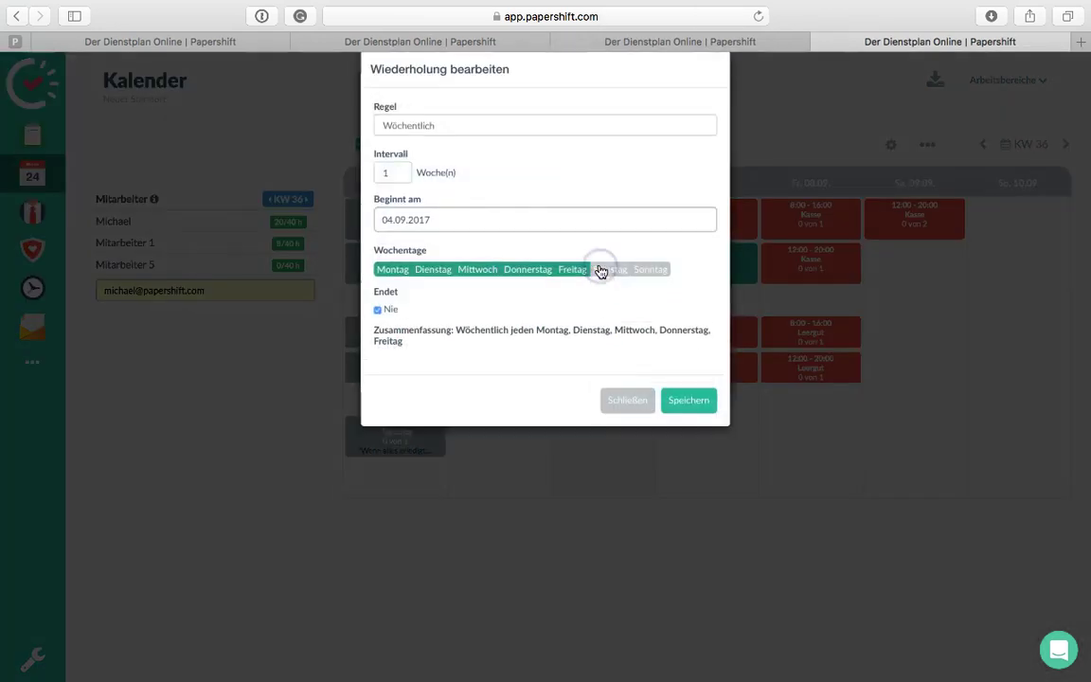
pyautogui.click(478, 290)
pyautogui.click(392, 290)
pyautogui.click(572, 289)
pyautogui.click(668, 410)
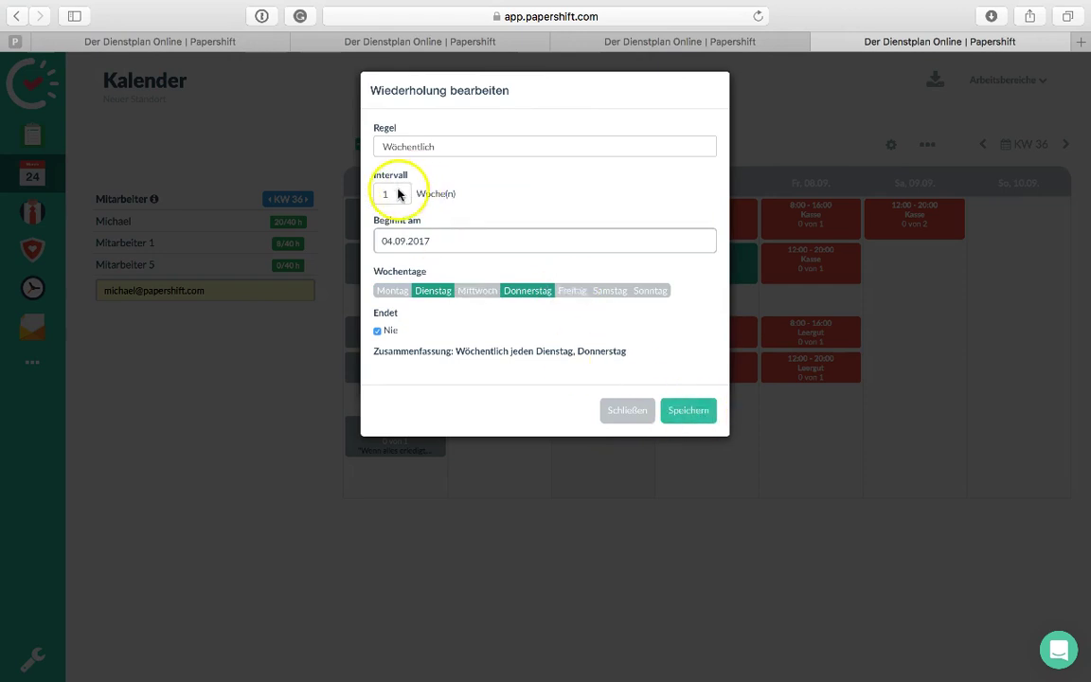
pyautogui.click(689, 414)
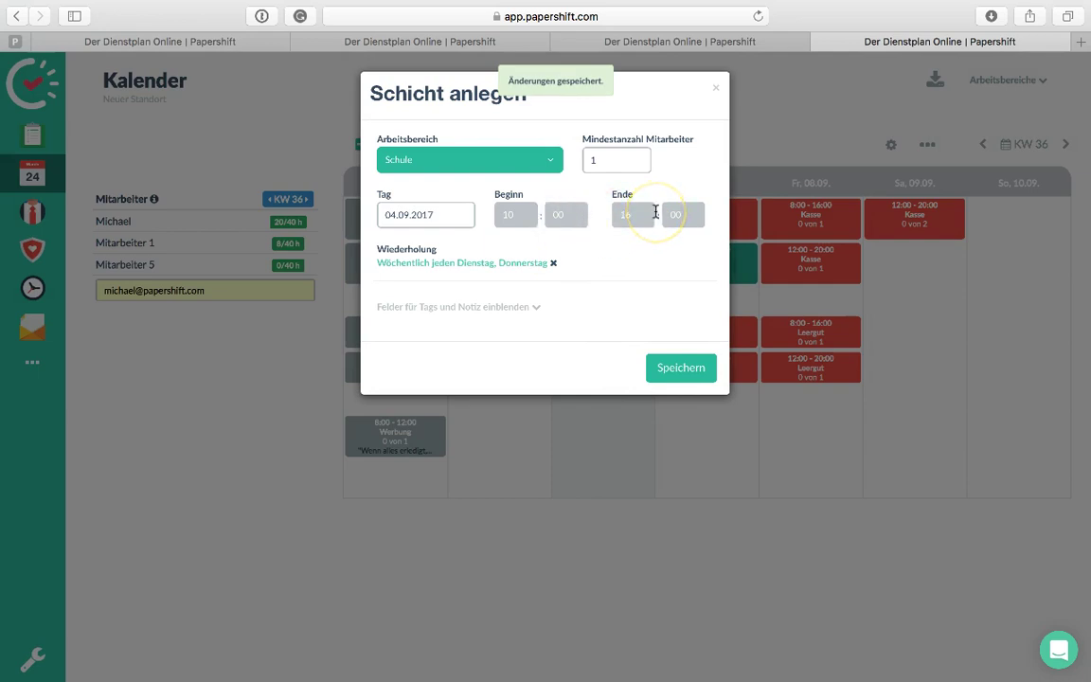
pyautogui.click(690, 370)
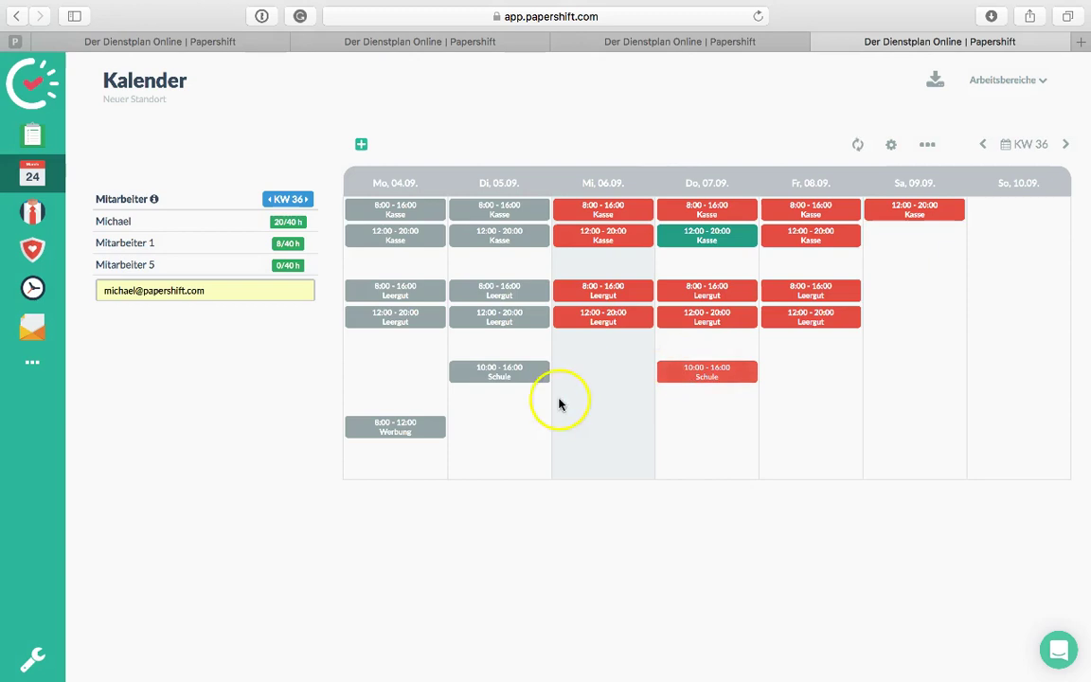
pyautogui.moveTo(745, 451)
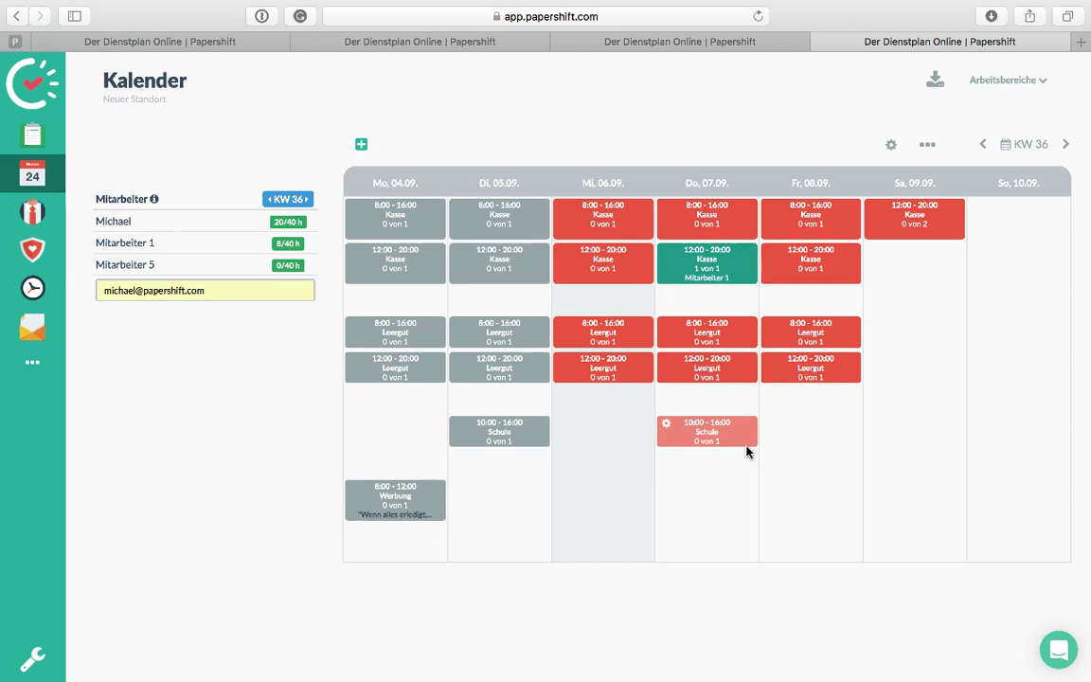
pyautogui.click(840, 361)
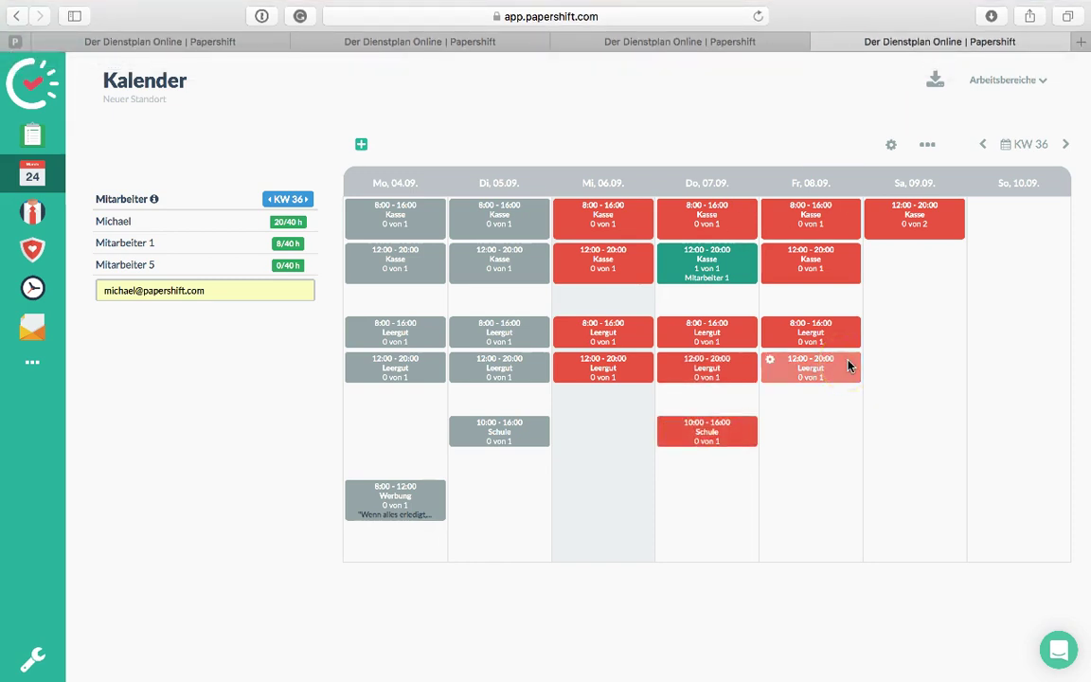